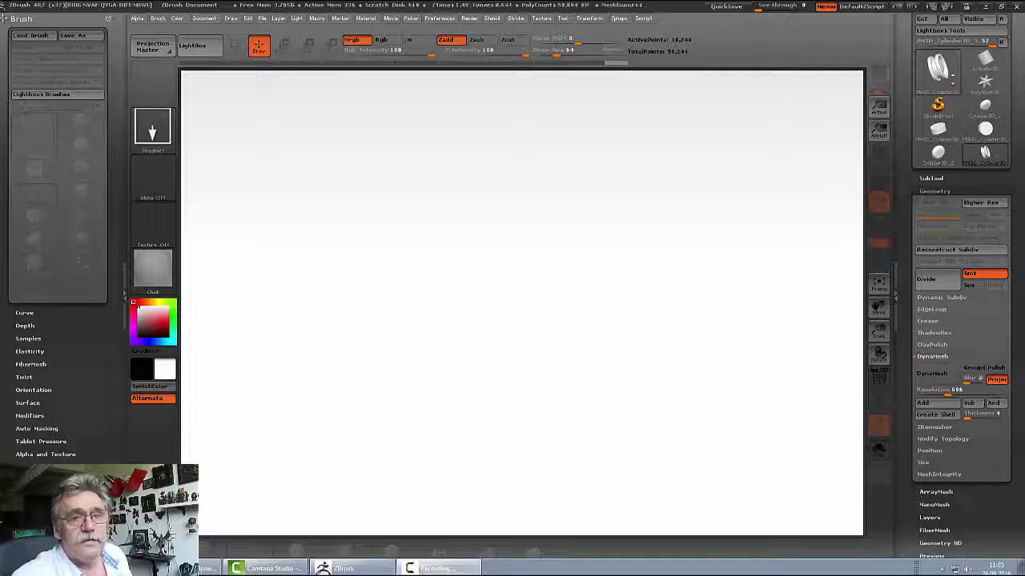
Draw a Cylinder3D on the canvas, make it editable, and orbit to a three-quarter view
left_click(984, 60)
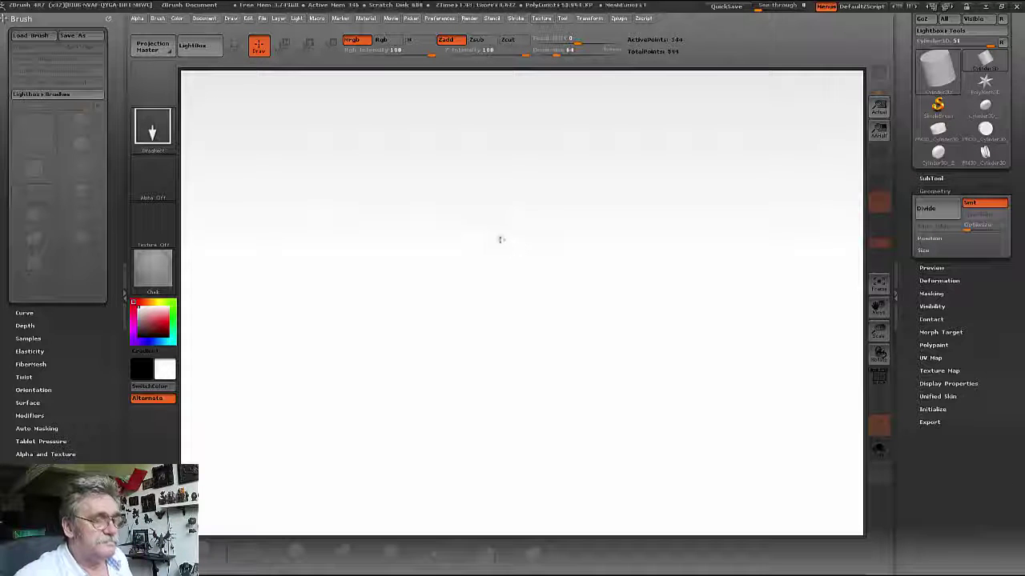
left_click_drag(481, 232, 558, 312)
left_click(232, 46)
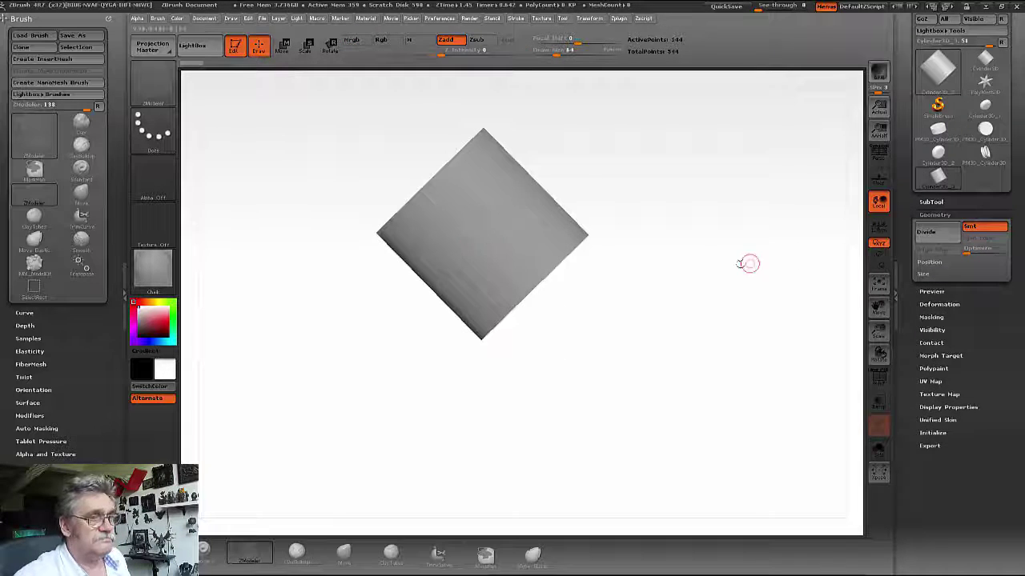
mouse_move(748, 264)
left_mouse_down()
mouse_move(688, 231)
mouse_move(704, 167)
mouse_move(748, 216)
mouse_move(733, 203)
left_mouse_up()
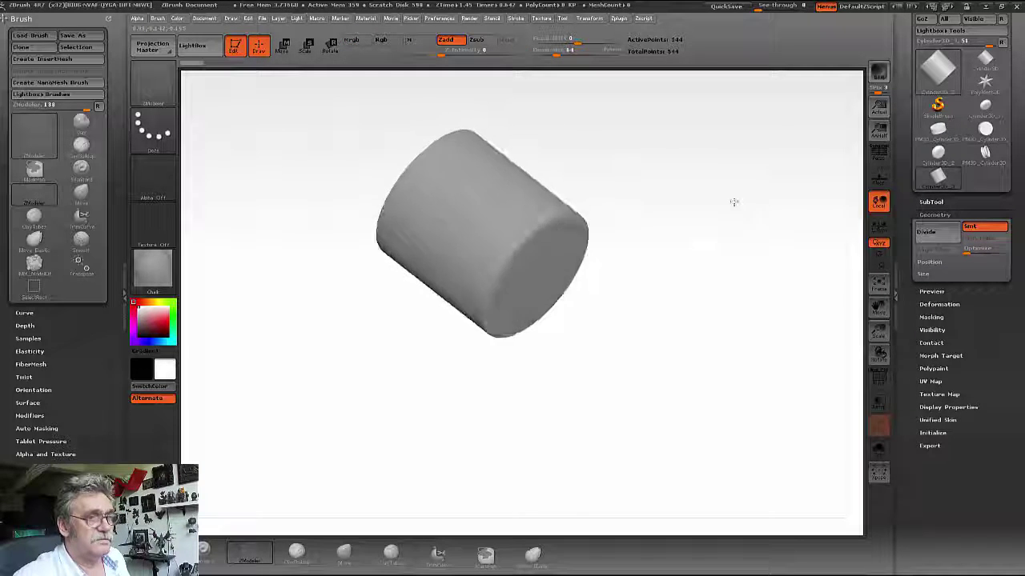
Show the PolyF wireframe and open Initialize to edit the VDivide value
left_click(878, 379)
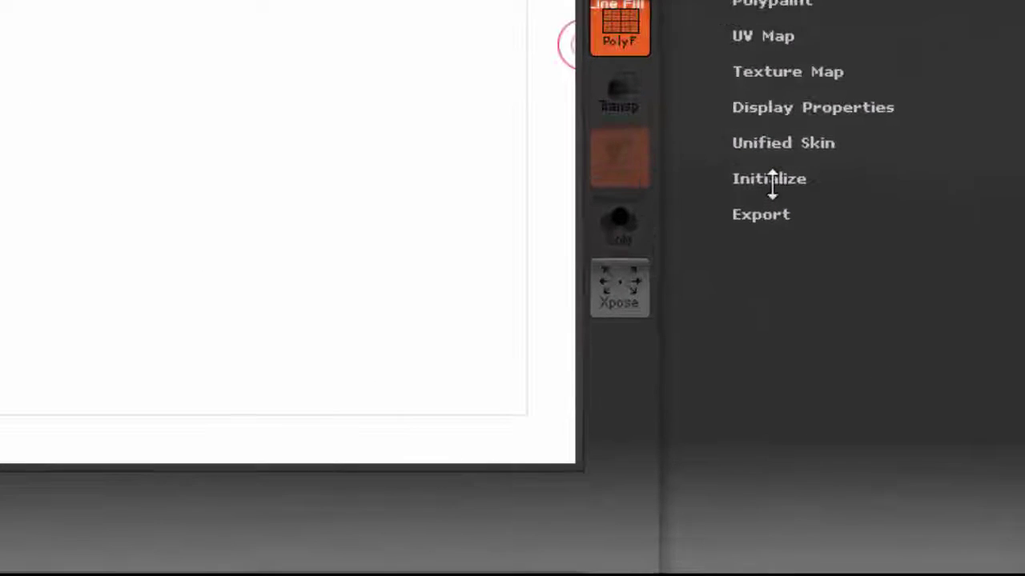
left_click(922, 433)
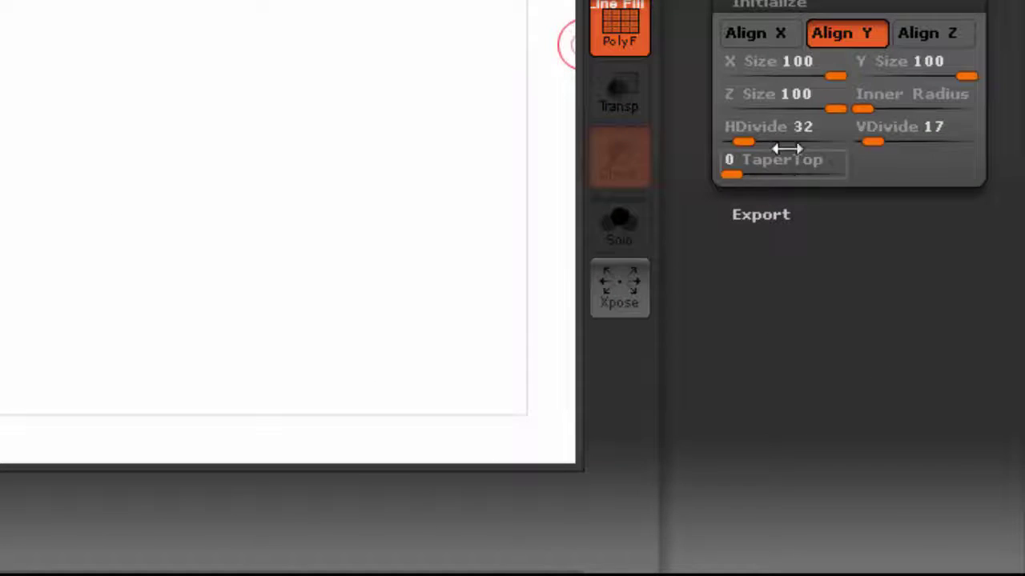
left_click(864, 275)
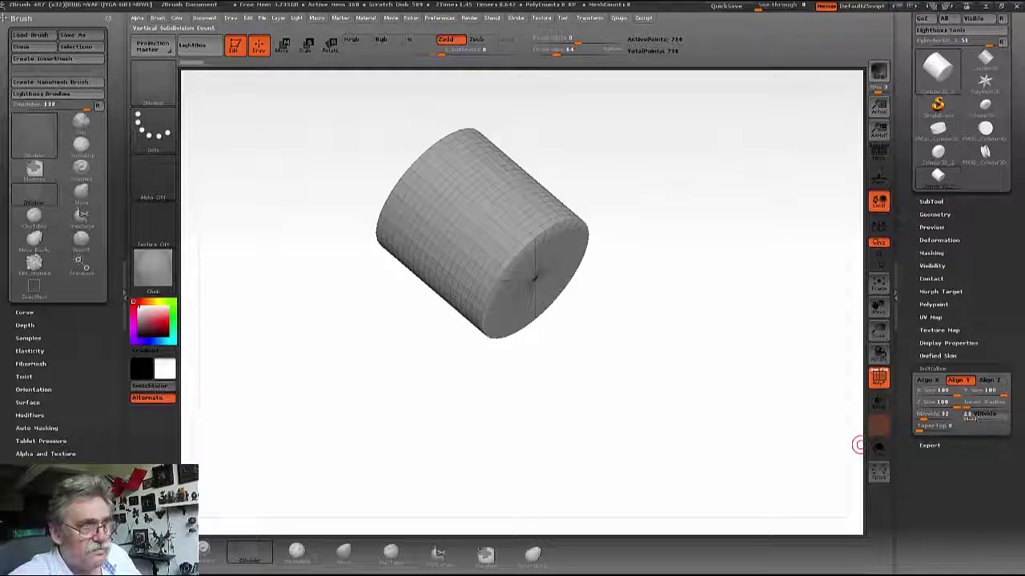
Lower VDivide, set HDivide to 32, and flatten the cylinder to a thin disc (Z Size 40)
type("3")
key("Return")
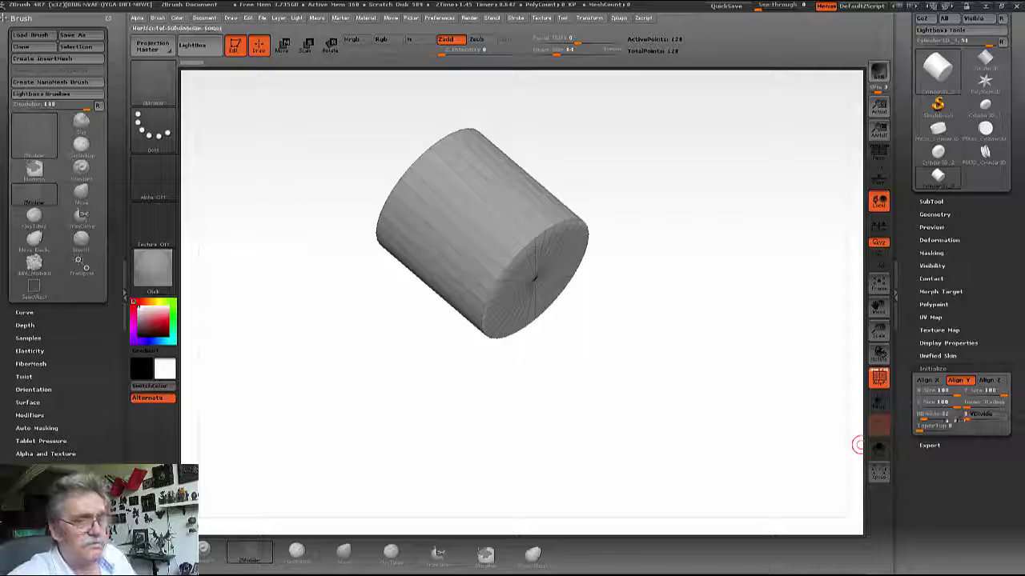
type("32")
key("Return")
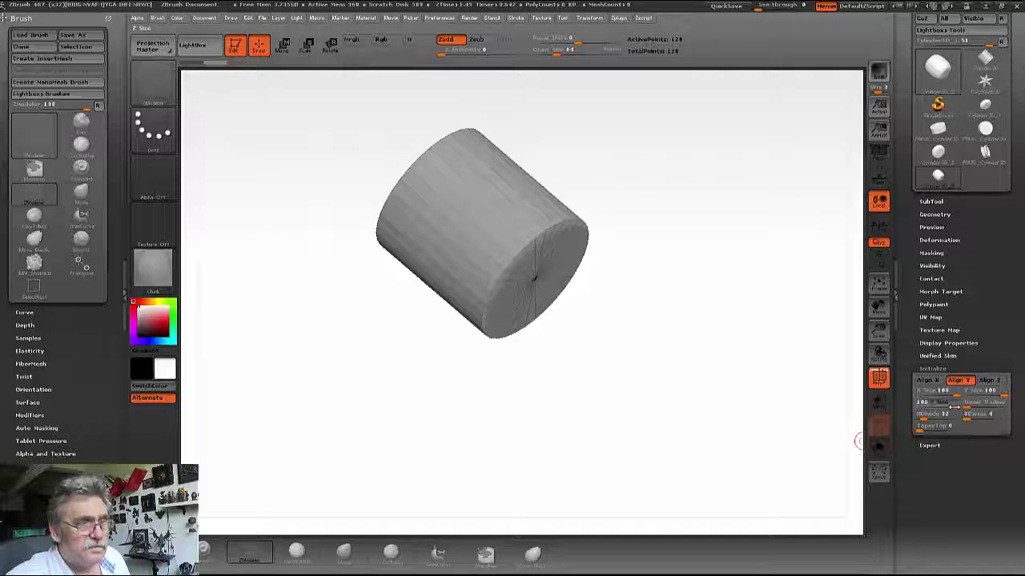
left_click_drag(954, 408, 934, 410)
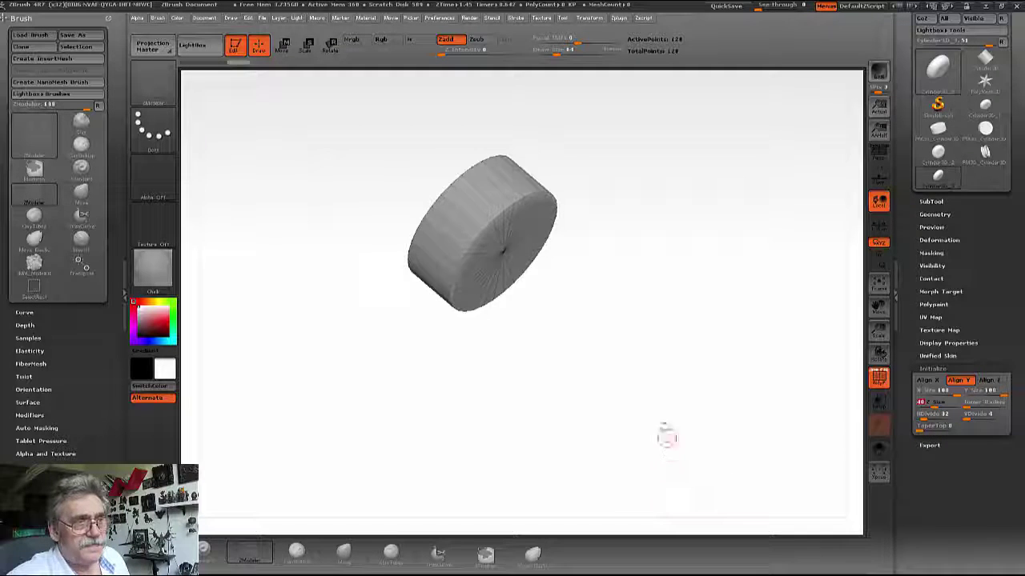
mouse_move(667, 437)
left_mouse_down()
mouse_move(638, 366)
mouse_move(667, 313)
mouse_move(685, 344)
mouse_move(654, 390)
mouse_move(638, 363)
mouse_move(800, 347)
left_mouse_up()
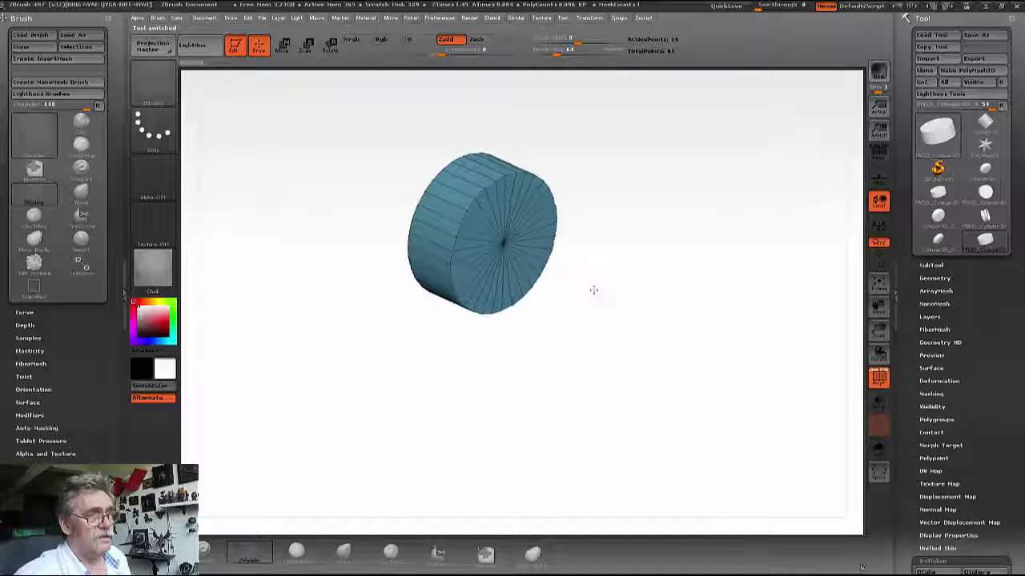
Make the disc's front cap its own polygroup with Polygroup Flat Island
left_click_drag(593, 288, 592, 274)
key("space")
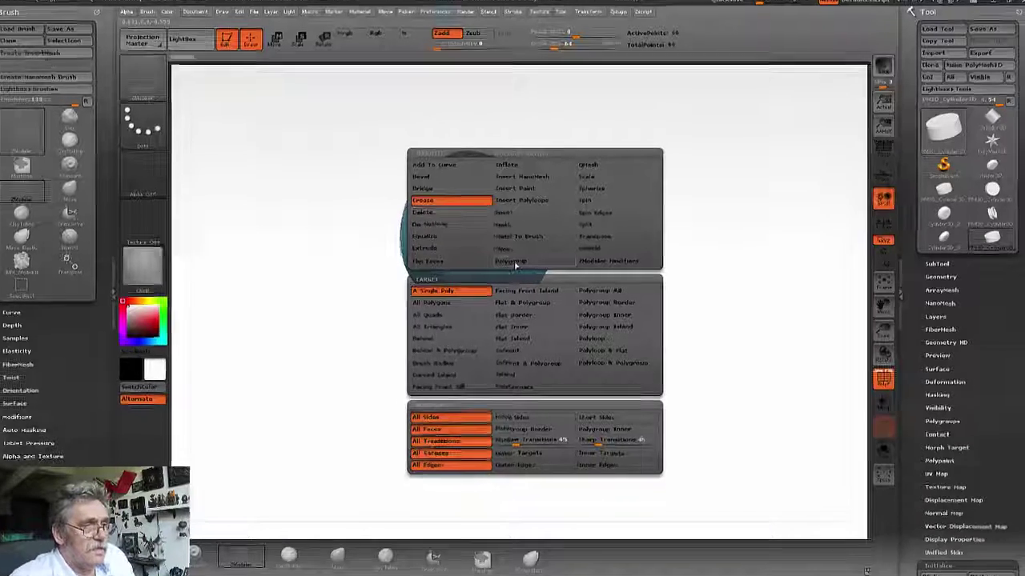
left_click(512, 262)
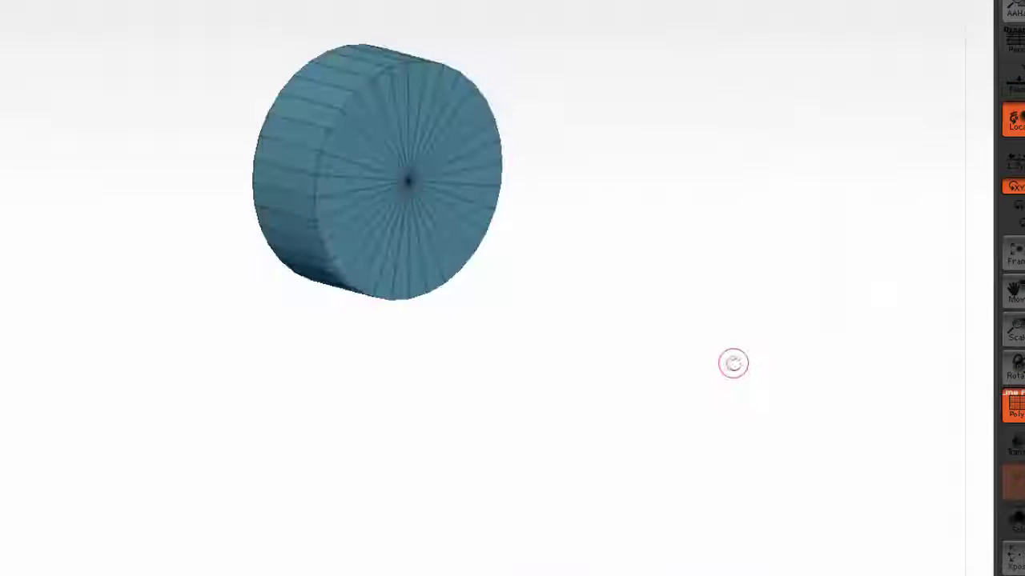
left_click(472, 136)
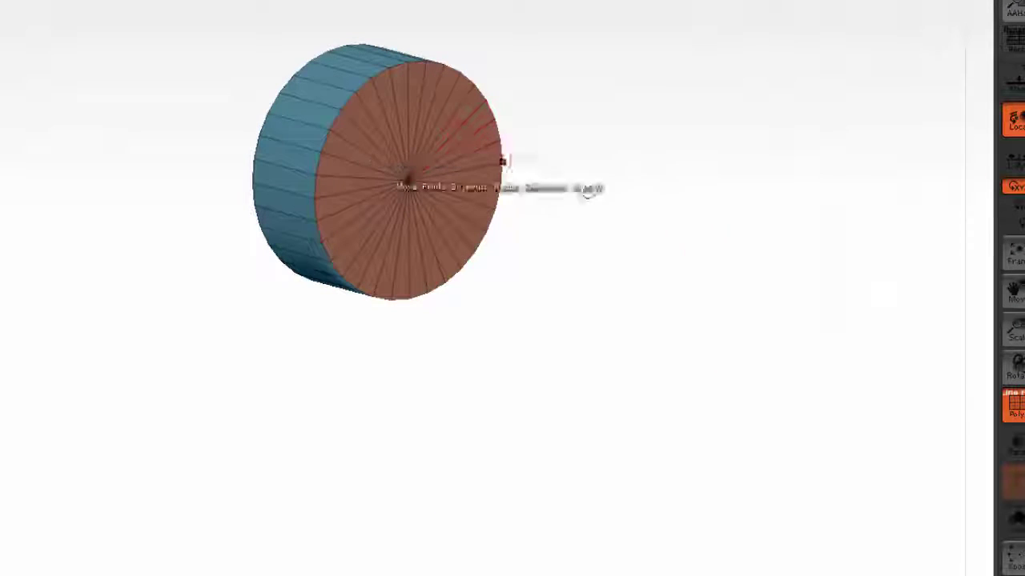
Inset the cap with Inset Polygroup All to form a thin outer rim
mouse_move(674, 227)
left_mouse_down()
mouse_move(680, 200)
mouse_move(681, 210)
left_mouse_up()
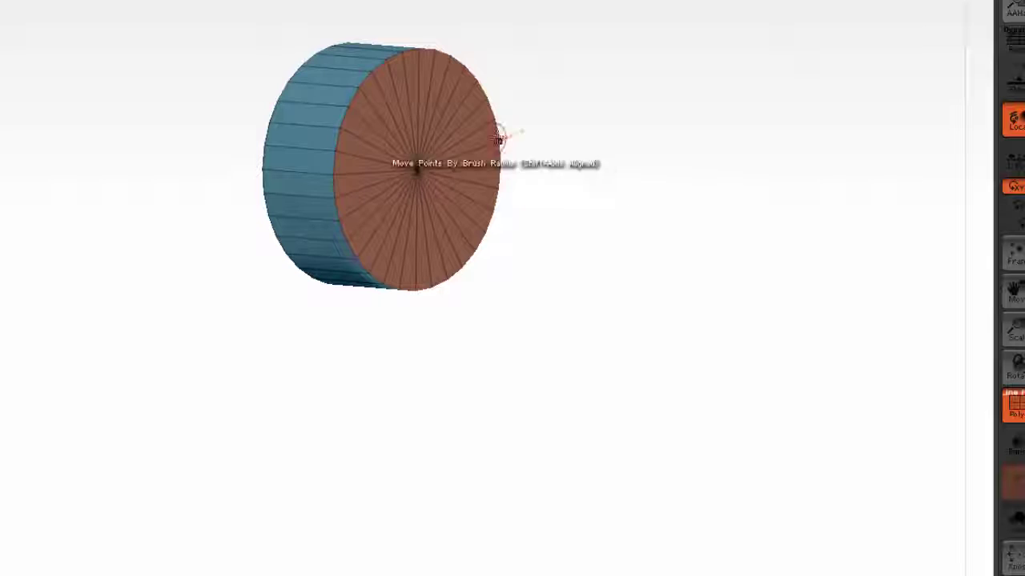
key("space")
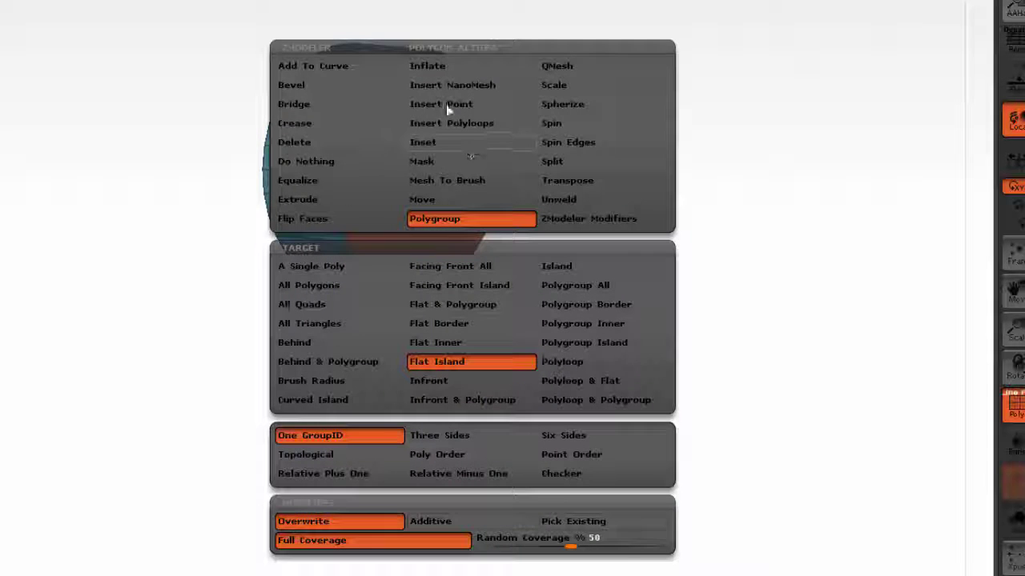
left_click(443, 141)
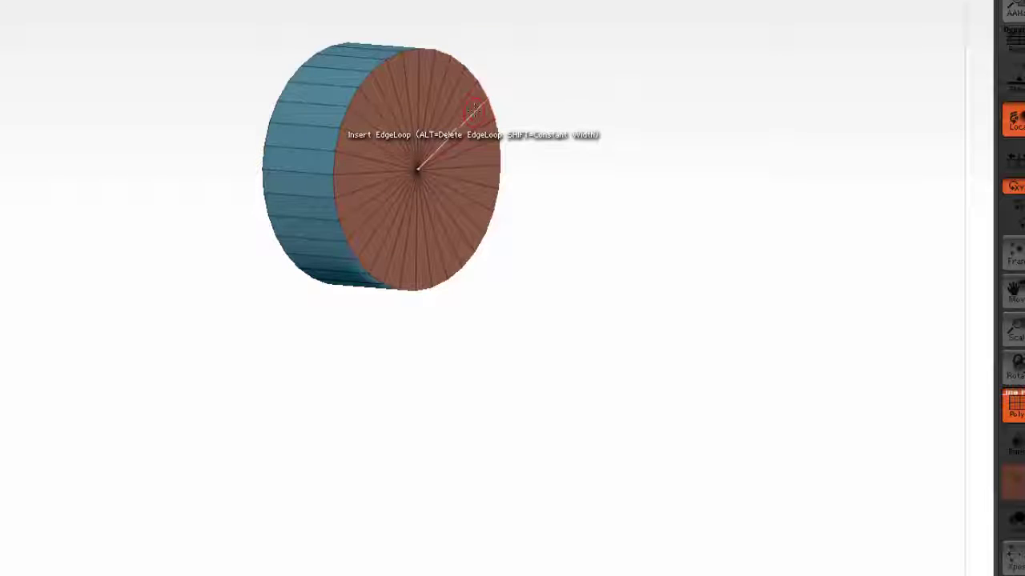
left_click_drag(471, 108, 464, 120)
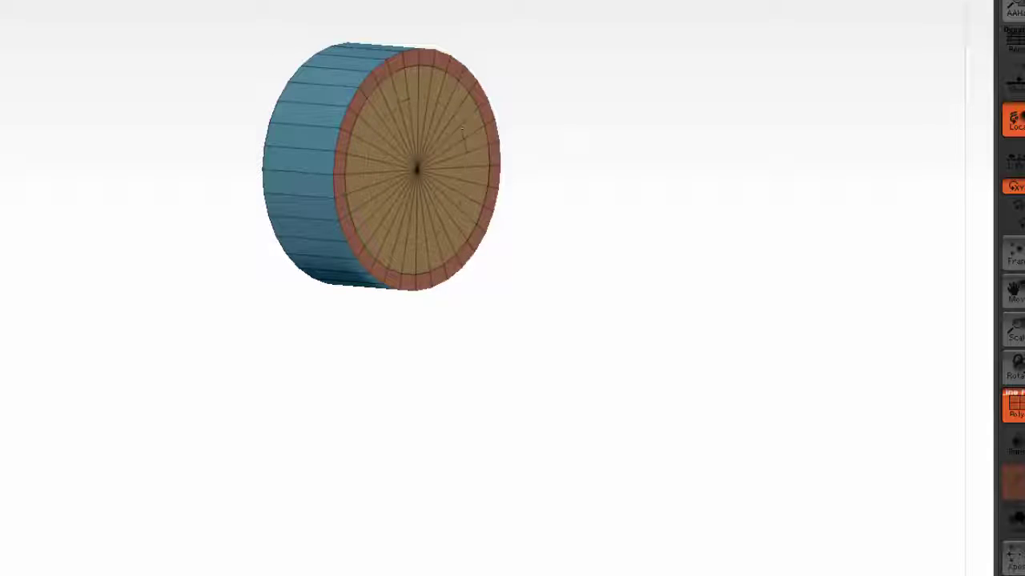
left_click_drag(490, 103, 481, 109)
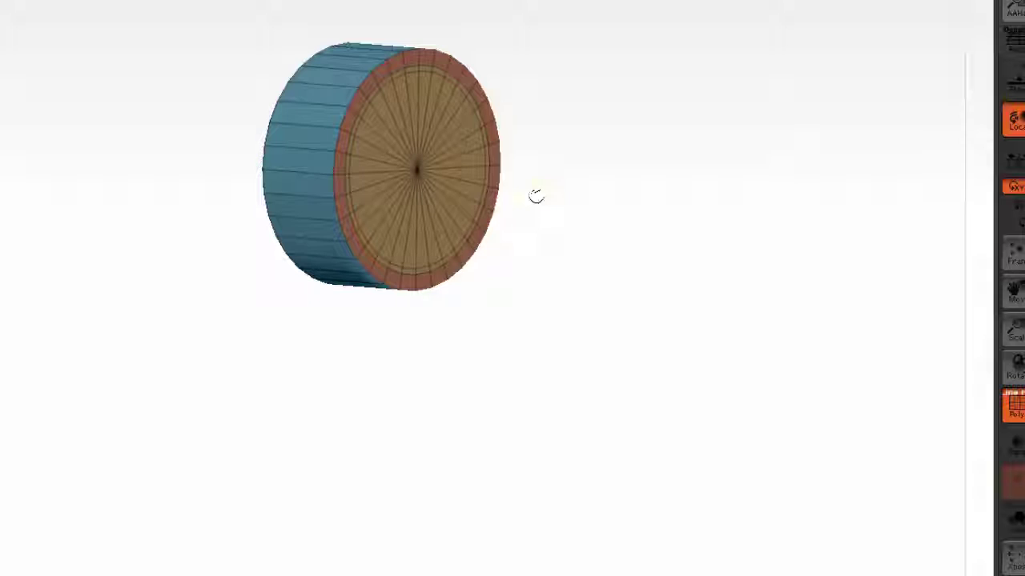
Inset the inner cap face, then push it inward with QMesh Polygroup All
left_click(454, 104)
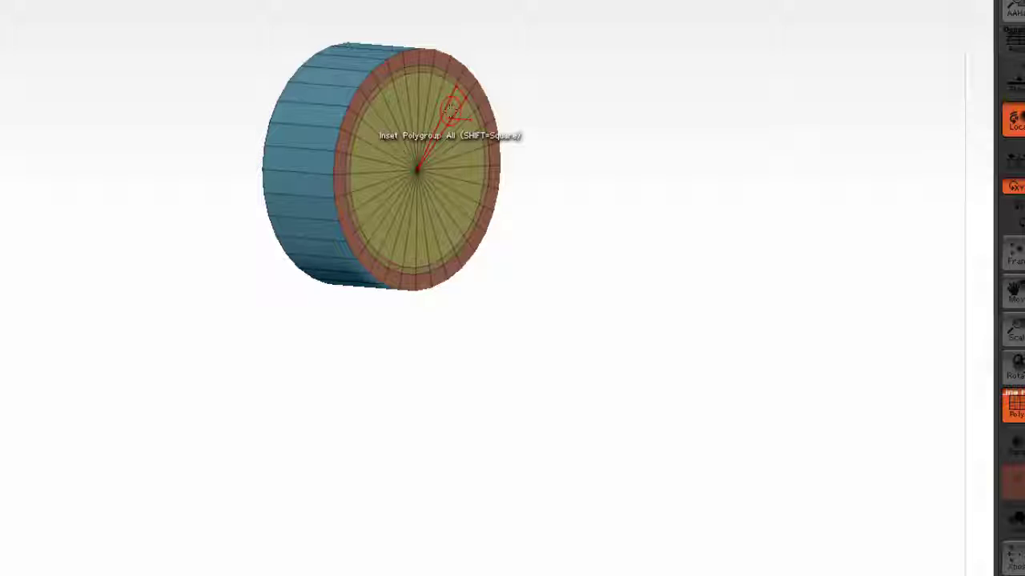
key("space")
left_click(541, 71)
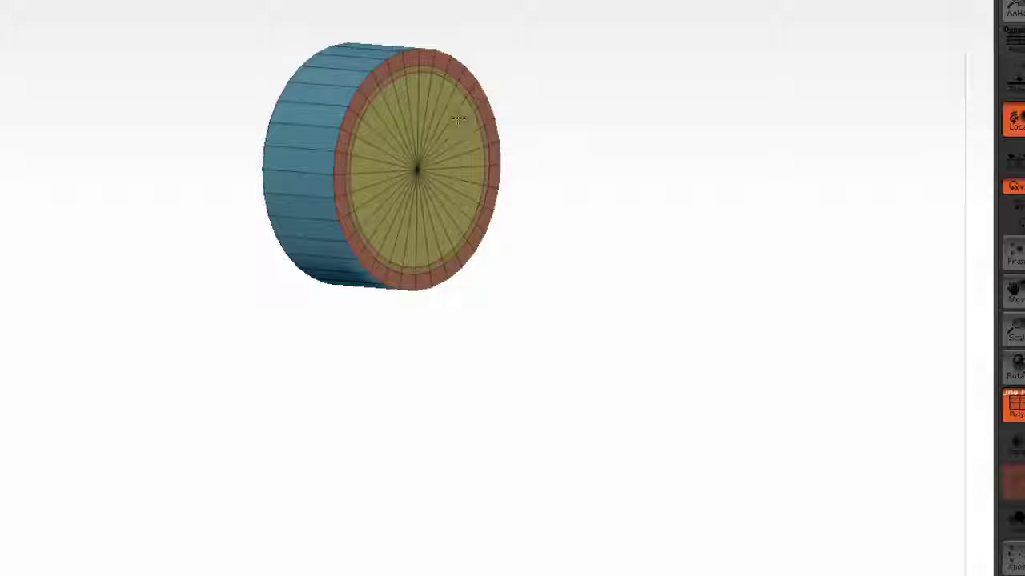
left_click_drag(463, 118, 440, 122)
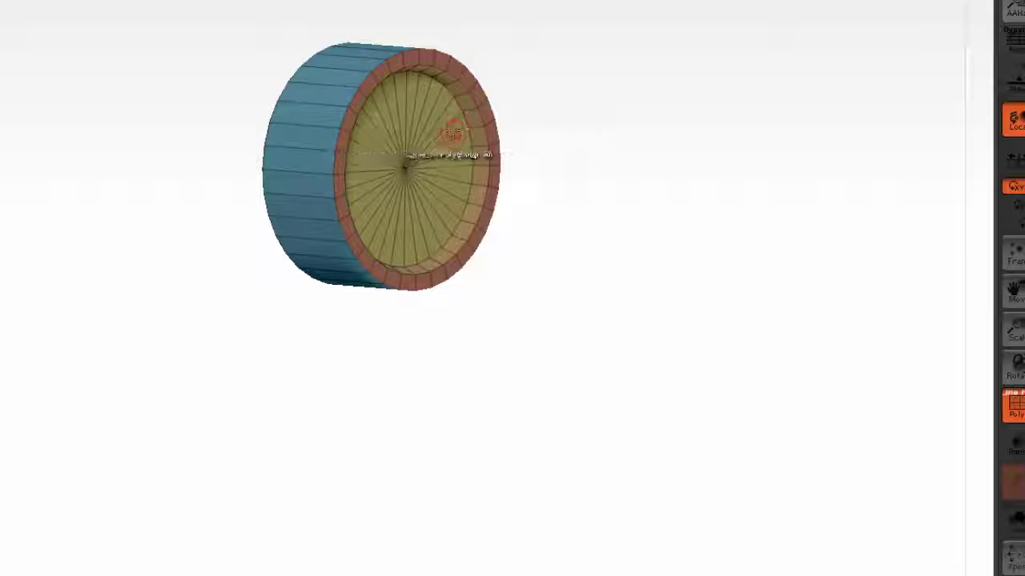
Insert an edge loop inside the cap's rim to outline a central circle
key("space")
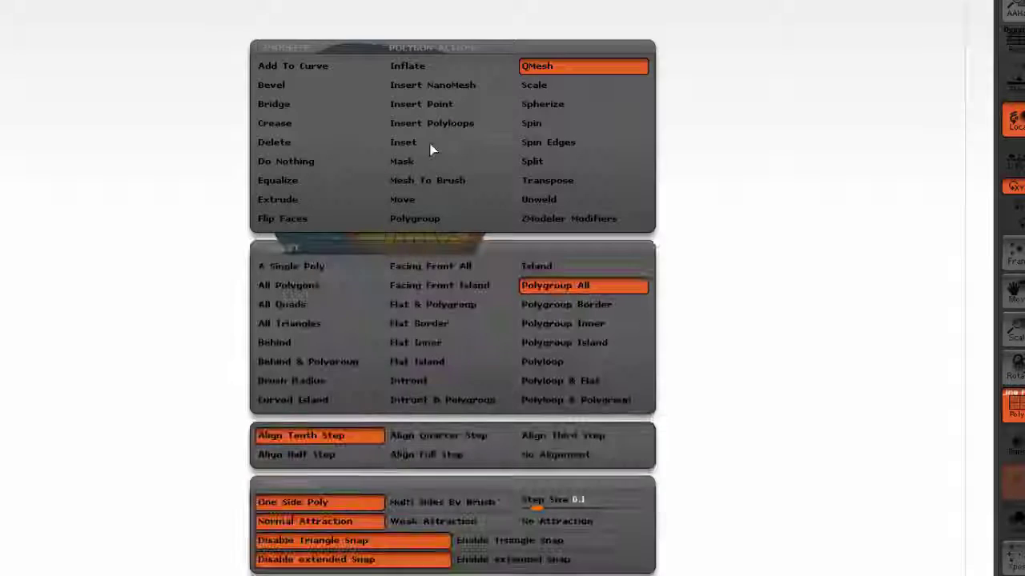
left_click(418, 148)
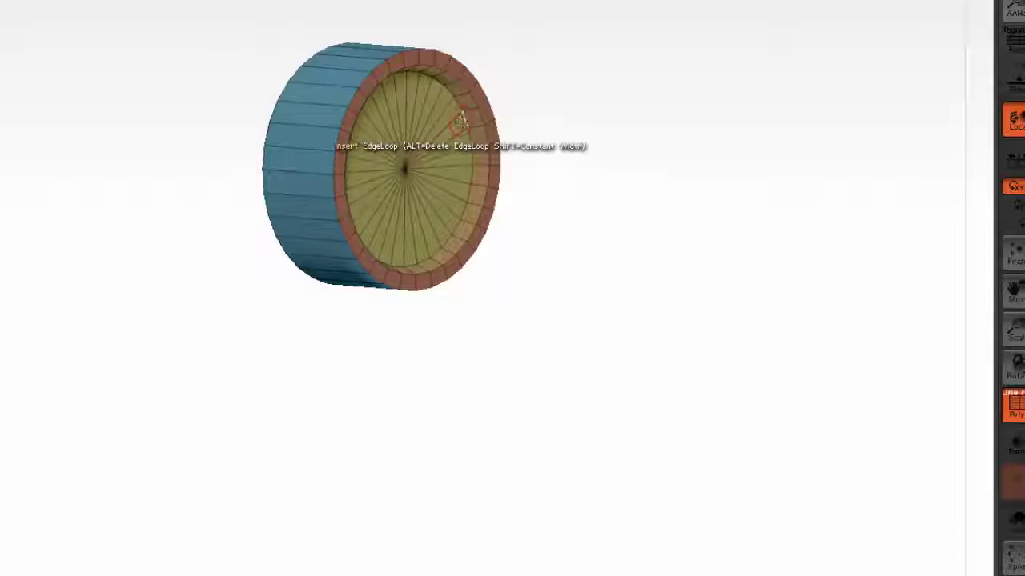
left_click(455, 132)
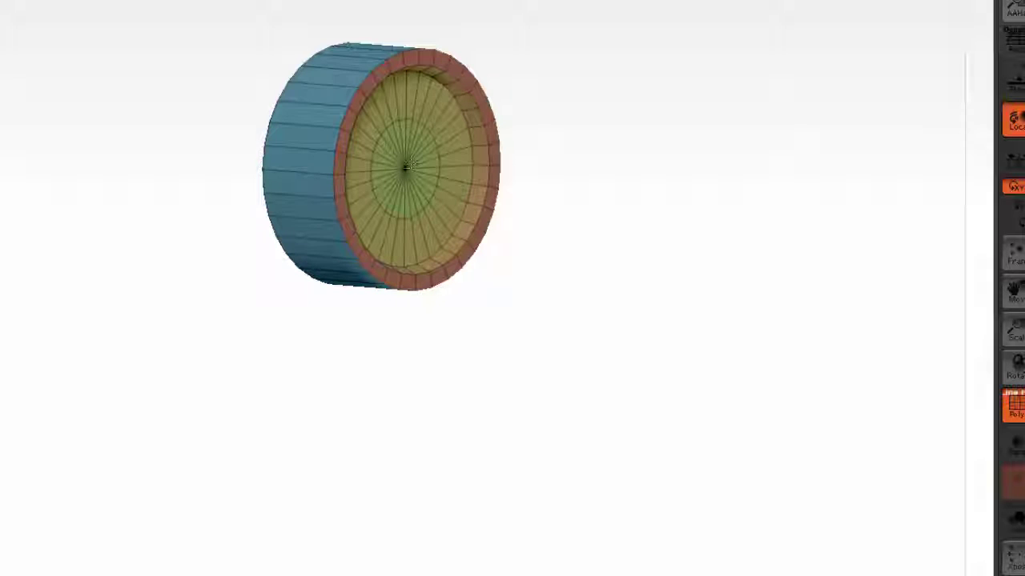
Extrude the central polygroup outward to form the raised hub
mouse_move(600, 212)
left_mouse_down()
mouse_move(565, 147)
mouse_move(595, 179)
mouse_move(589, 202)
left_mouse_up()
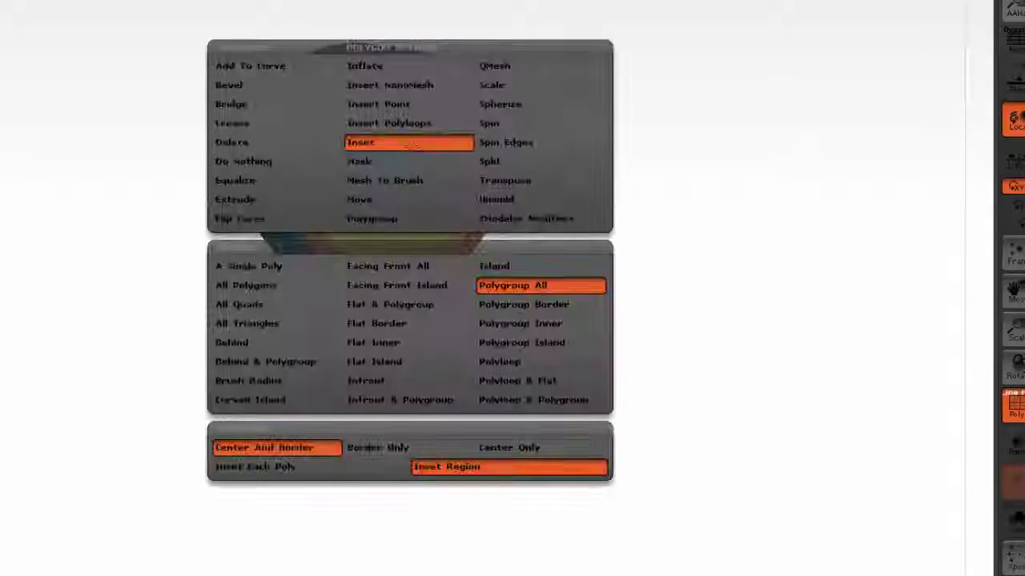
key("space")
left_click(241, 200)
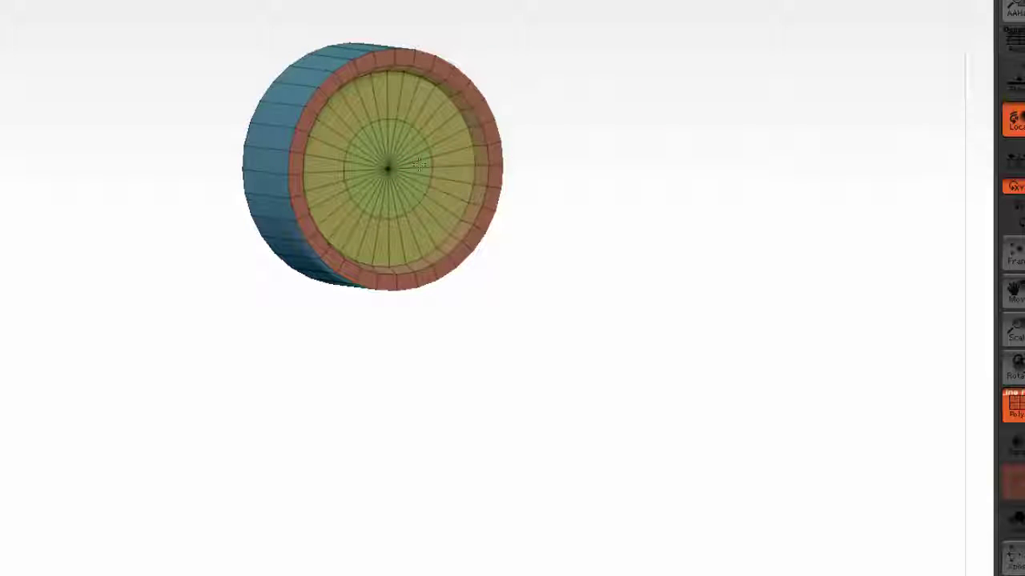
left_click_drag(417, 164, 469, 188)
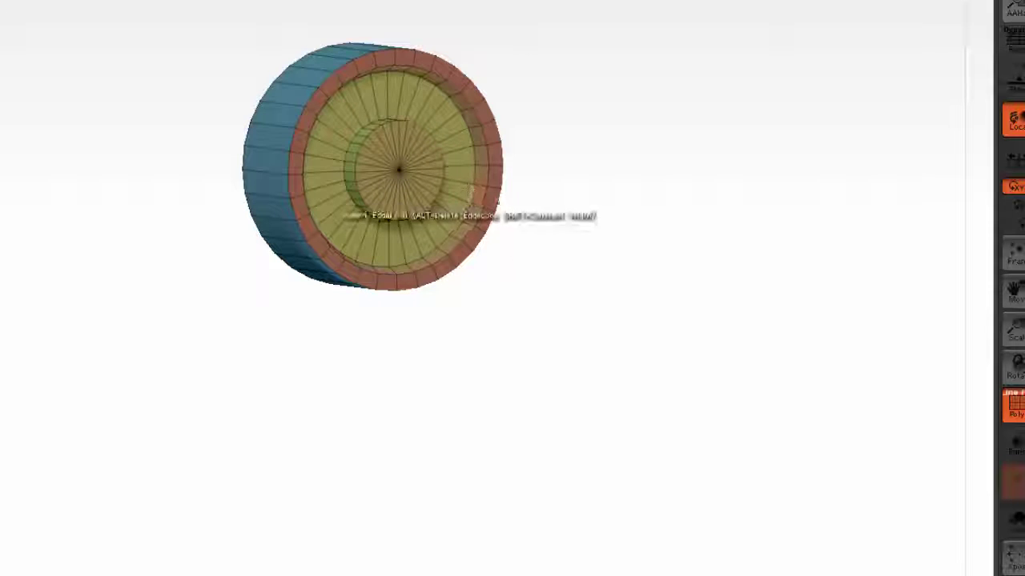
mouse_move(641, 245)
left_mouse_down()
mouse_move(665, 238)
mouse_move(663, 247)
left_mouse_up()
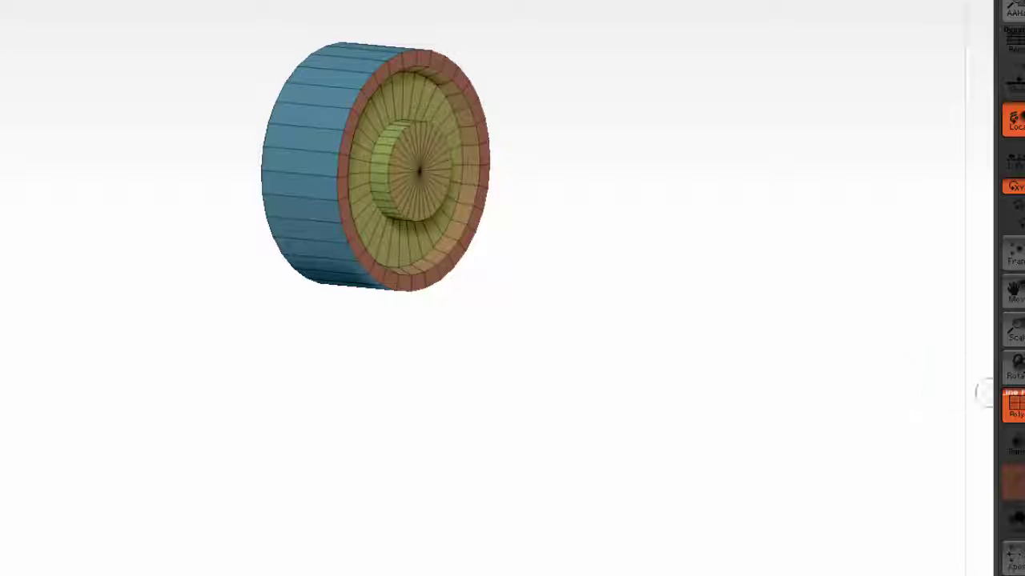
Bevel the hub's outer edge loop with Edge Bevel to make a narrow chamfer band
scroll(433, 168, "up", 2)
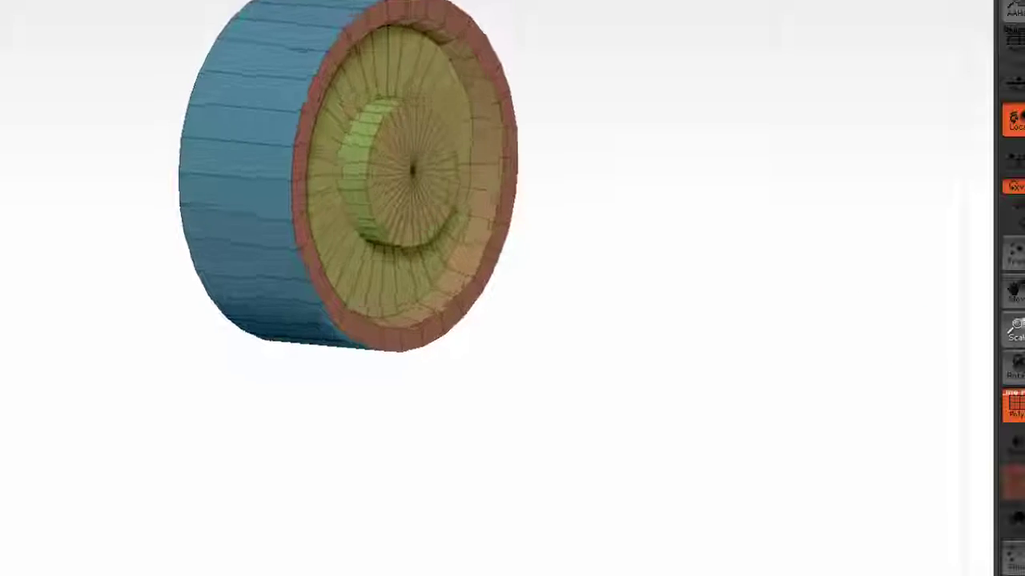
scroll(433, 168, "up", 3)
scroll(433, 168, "up", 3)
scroll(432, 168, "up", 2)
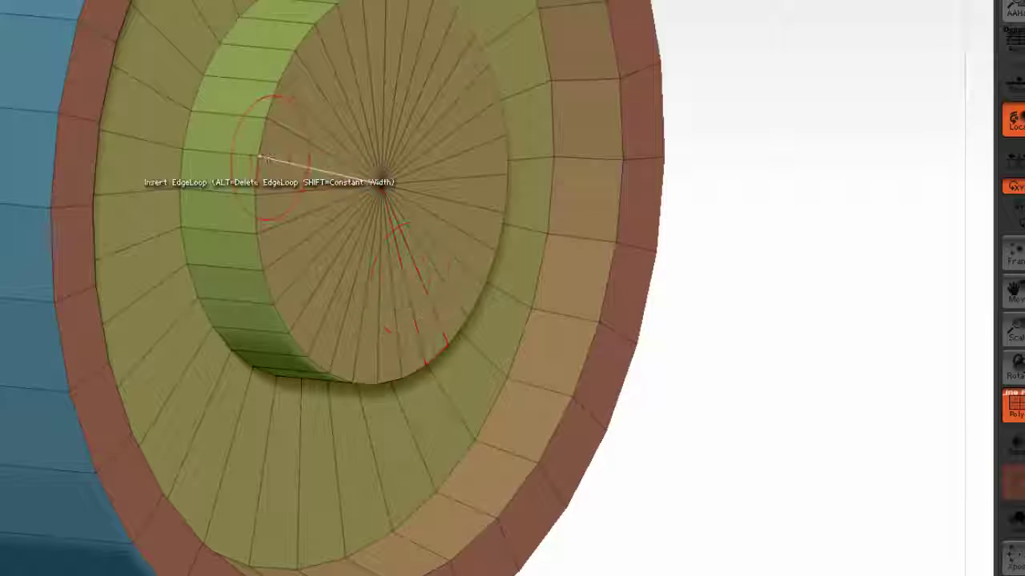
key("space")
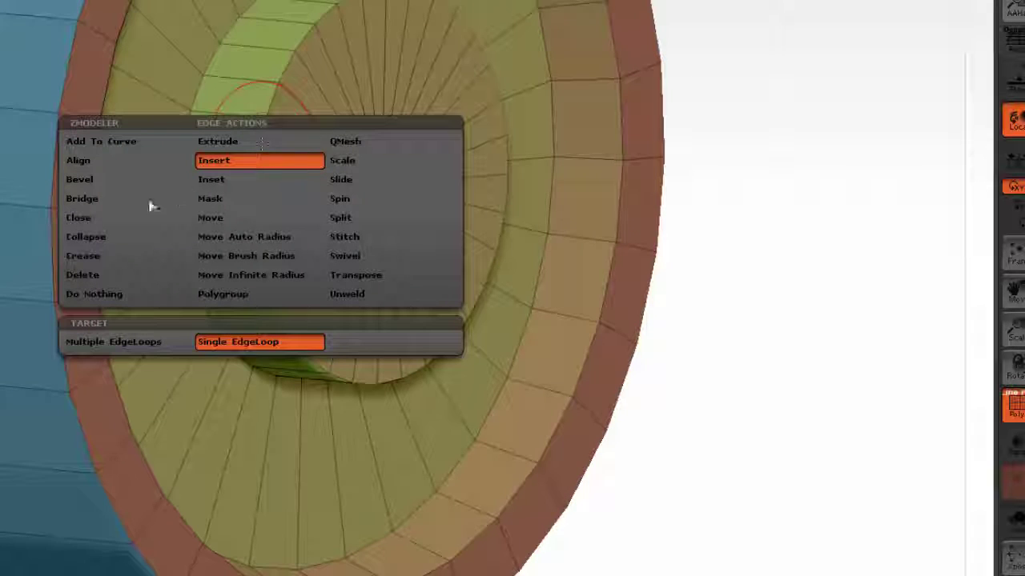
left_click(94, 181)
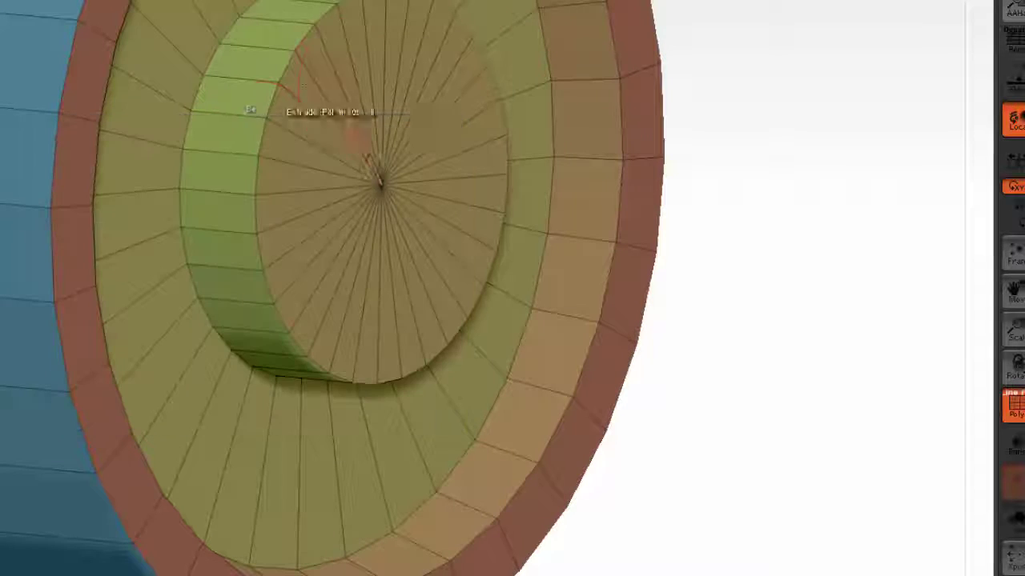
left_click_drag(270, 100, 299, 109)
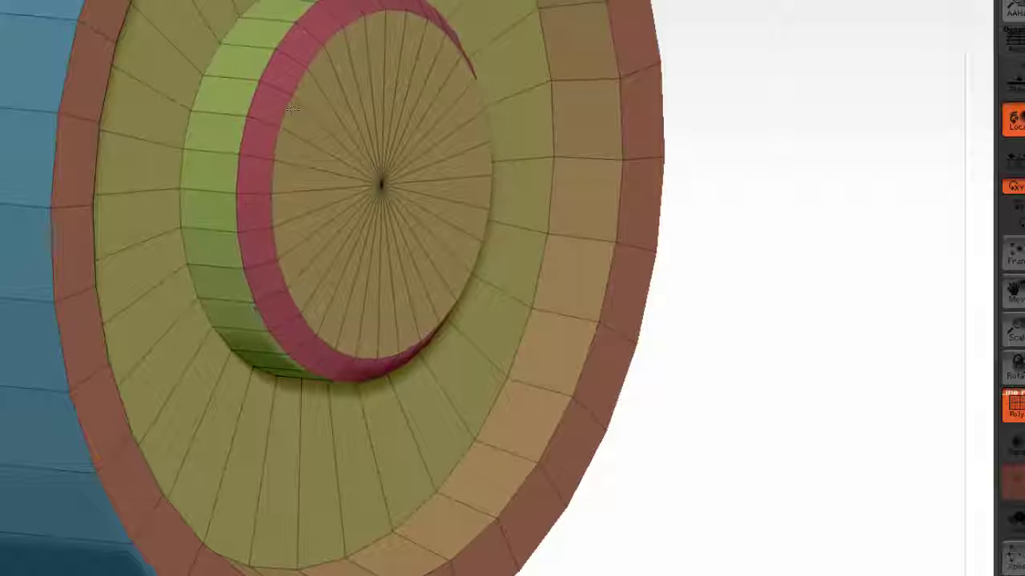
mouse_move(880, 297)
left_mouse_down()
mouse_move(855, 308)
mouse_move(892, 278)
left_mouse_up()
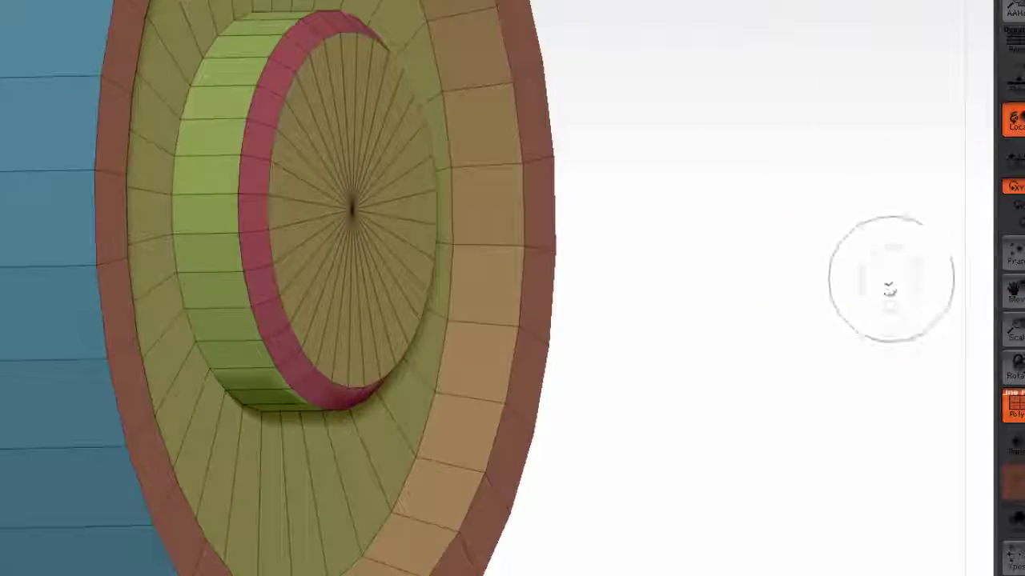
left_click_drag(893, 278, 844, 336)
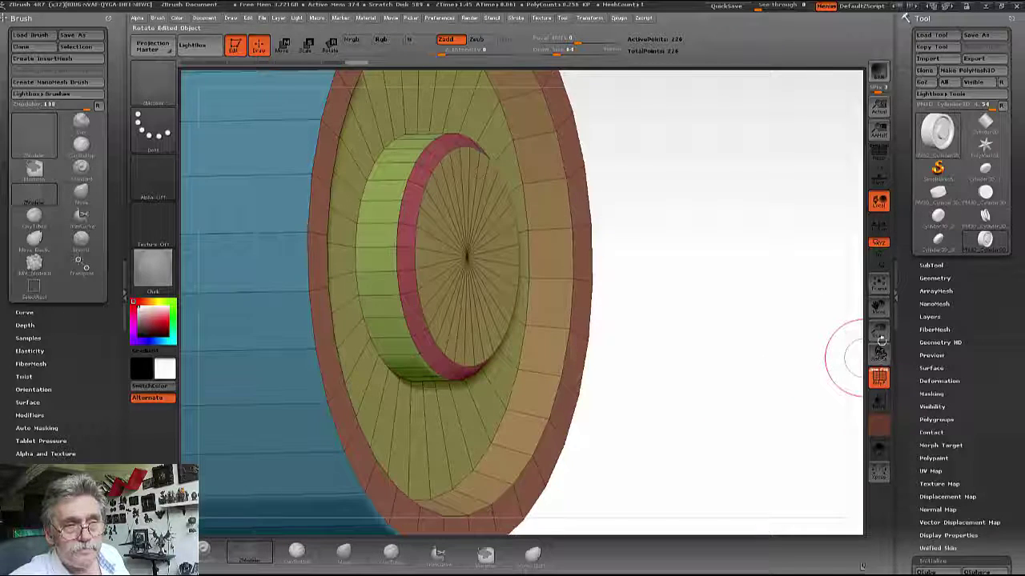
Zoom out, snap to a straight side-on view of the tread, and centre the wheel
mouse_move(878, 332)
left_mouse_down()
mouse_move(824, 348)
mouse_move(760, 346)
left_mouse_up()
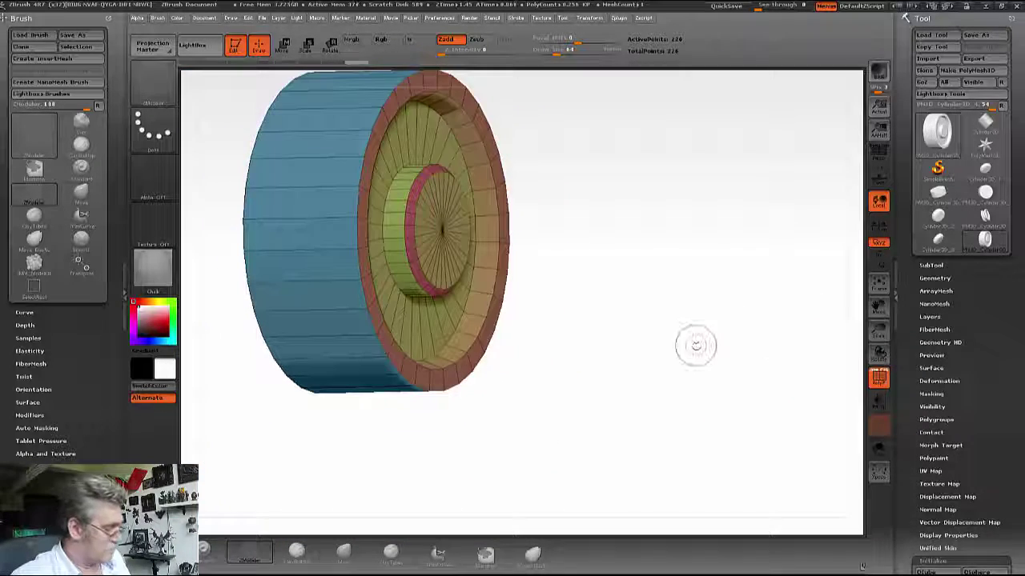
mouse_move(688, 346)
left_mouse_down("shift")
mouse_move(702, 347)
mouse_move(693, 389)
mouse_move(601, 344)
mouse_move(656, 344)
left_mouse_up("shift")
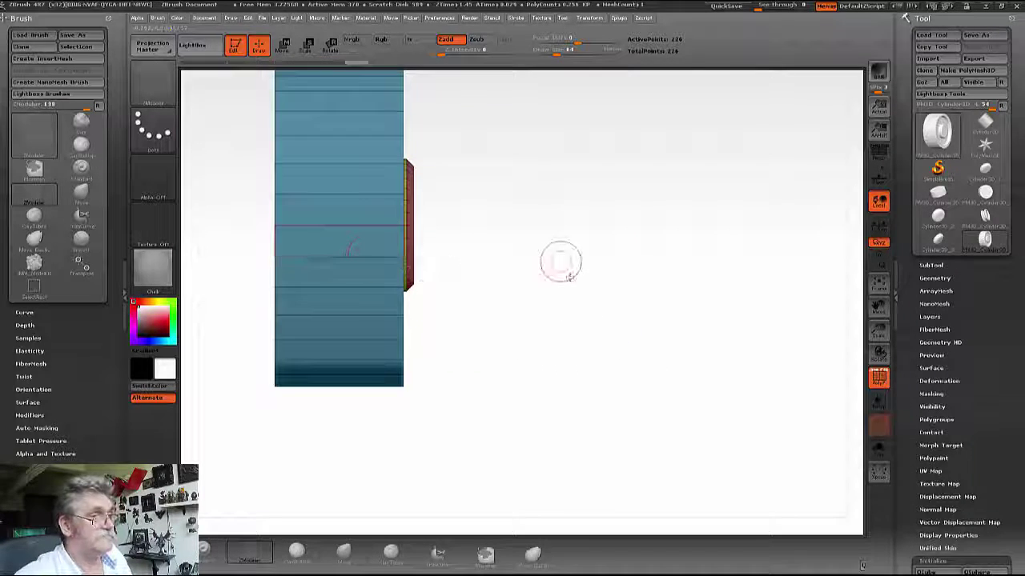
left_click_drag(561, 262, 679, 339, "alt")
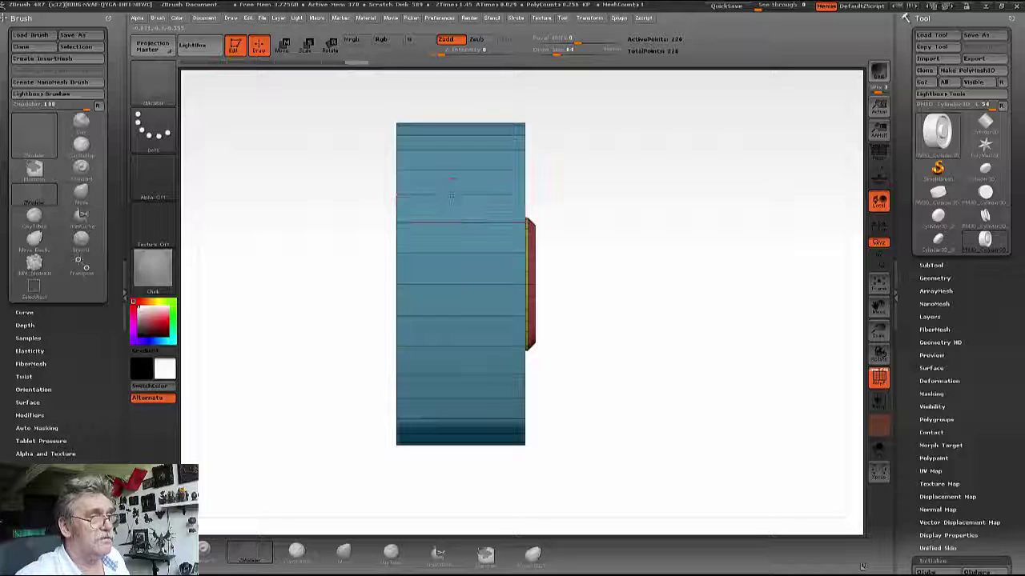
key("space")
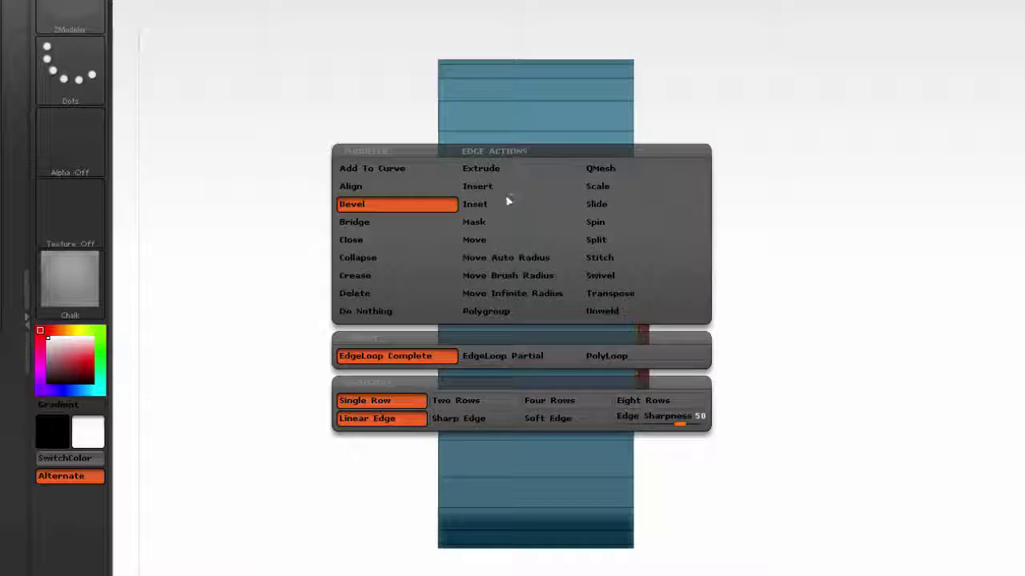
Insert an edge loop around the tread near one side of the wheel
left_click(497, 186)
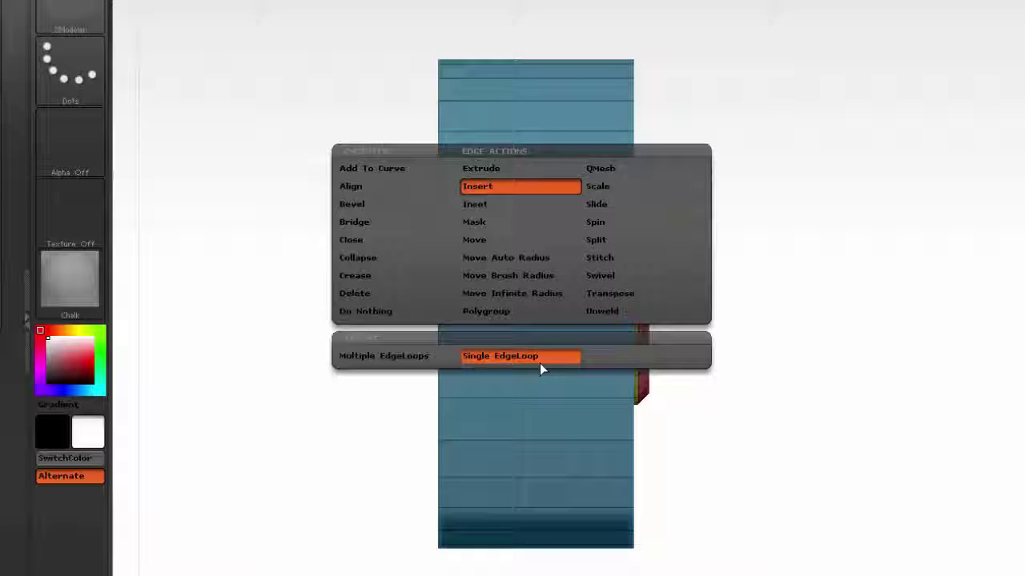
left_click(488, 75)
left_click_drag(487, 75, 493, 80)
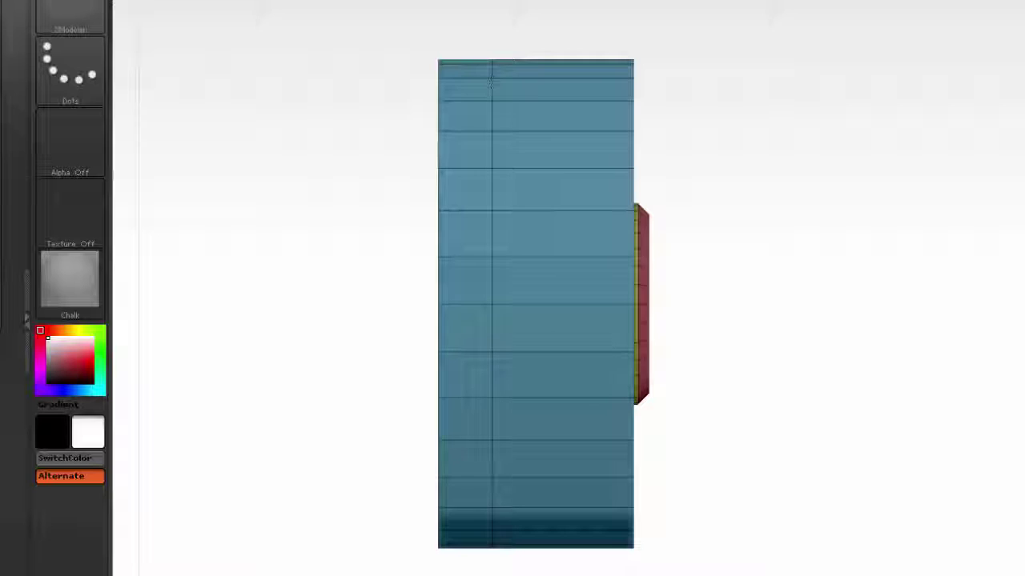
Insert a second tread edge loop and polygroup the middle strip between the loops
left_click(588, 77)
left_click_drag(589, 78, 574, 80)
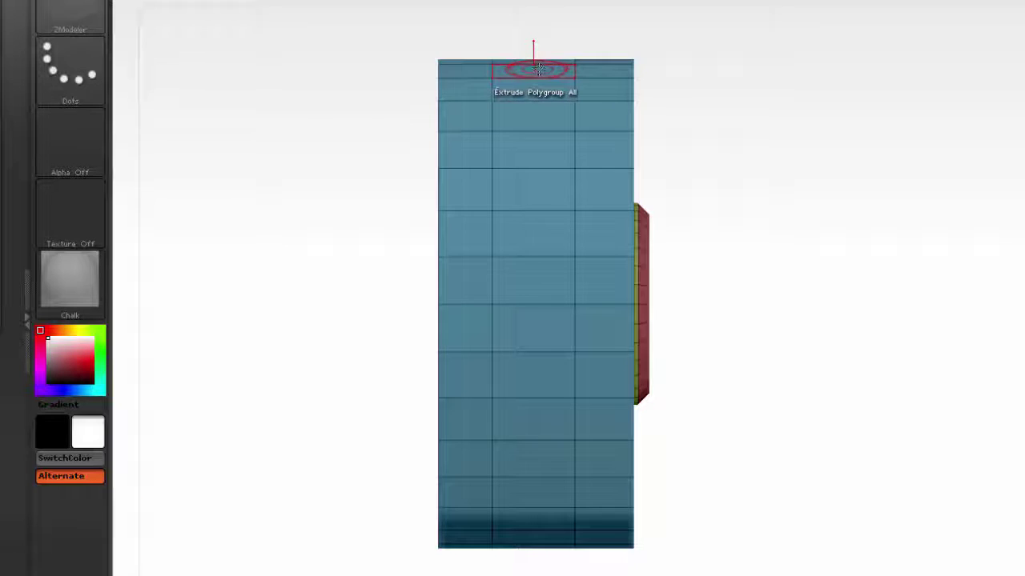
key("x")
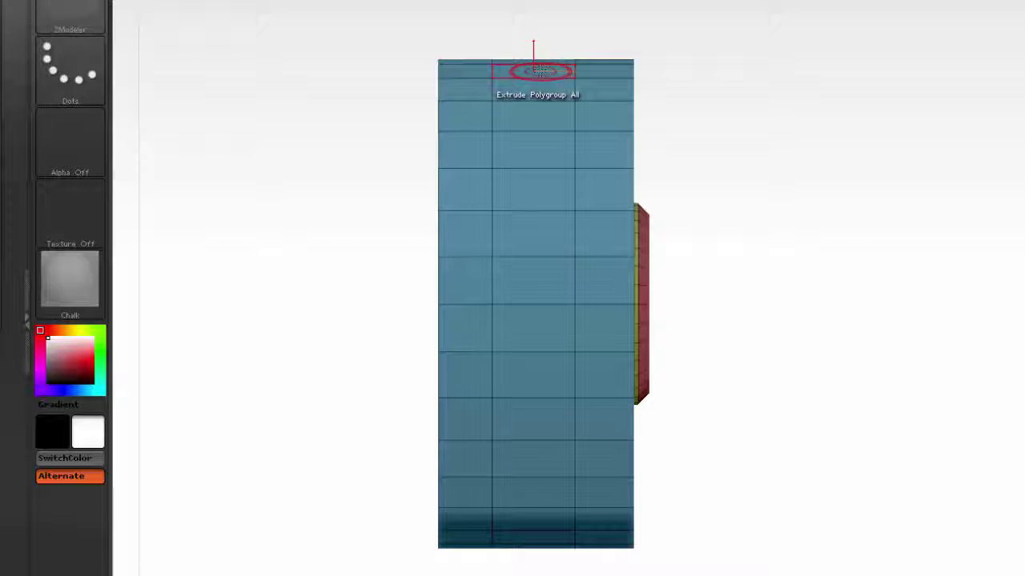
left_click_drag(540, 70, 522, 560)
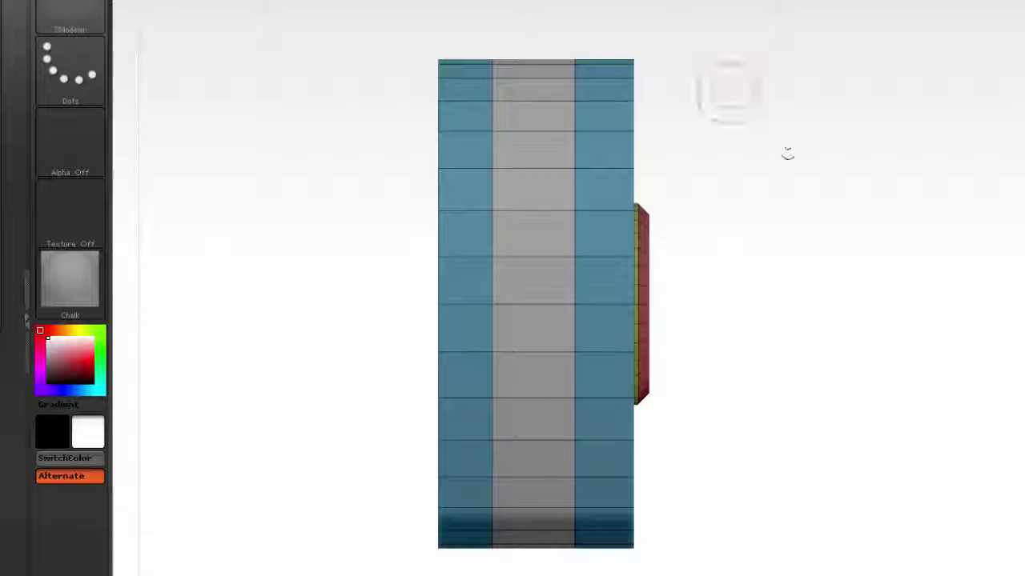
Extrude the middle tread band inward to form a recessed groove
mouse_move(853, 263)
left_mouse_down()
mouse_move(833, 500)
mouse_move(848, 126)
left_mouse_up()
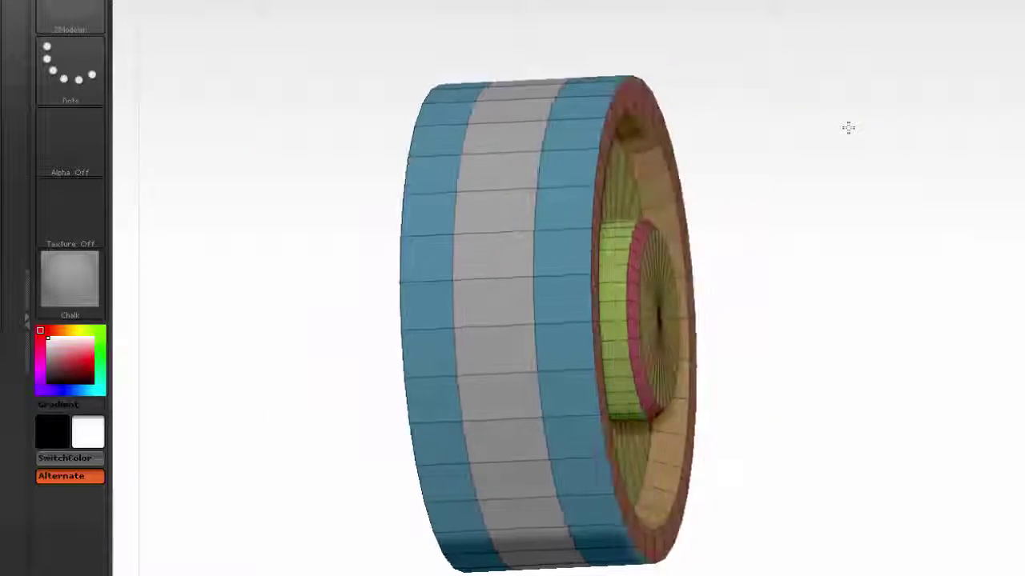
right_click(528, 138)
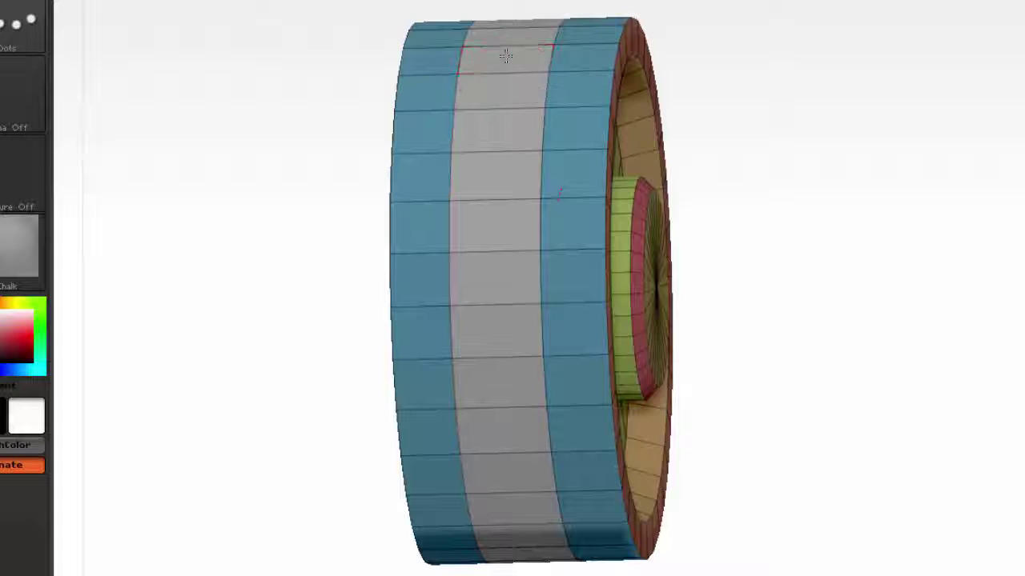
mouse_move(517, 78)
left_mouse_down()
mouse_move(504, 129)
mouse_move(512, 96)
left_mouse_up()
mouse_move(859, 194)
left_mouse_down()
mouse_move(505, 121)
mouse_move(800, 212)
mouse_move(646, 236)
left_mouse_up()
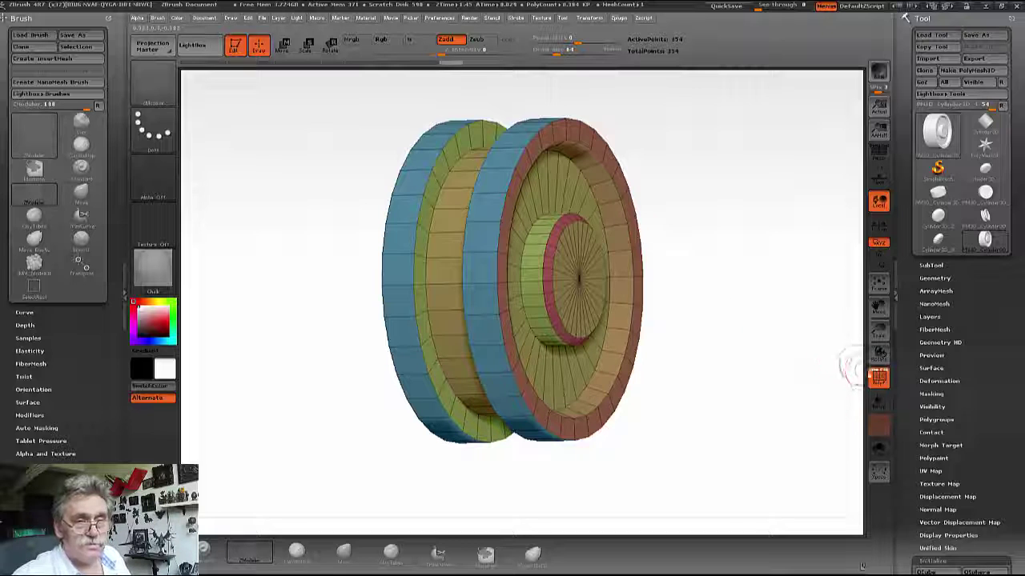
Set the Geometry Crease CTolerance to 14 and apply Crease to the wheel
left_click_drag(878, 330, 890, 344)
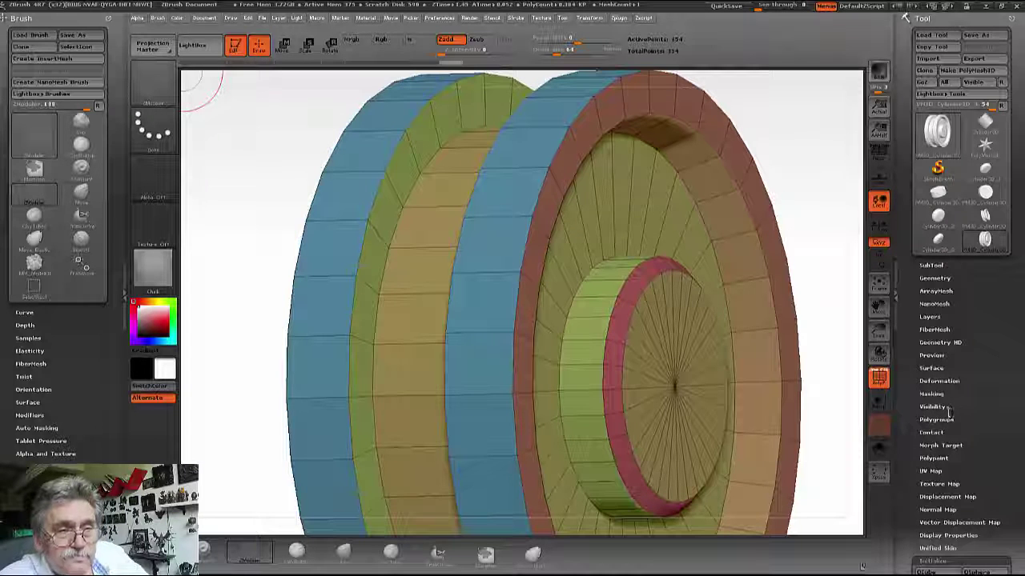
left_click(933, 278)
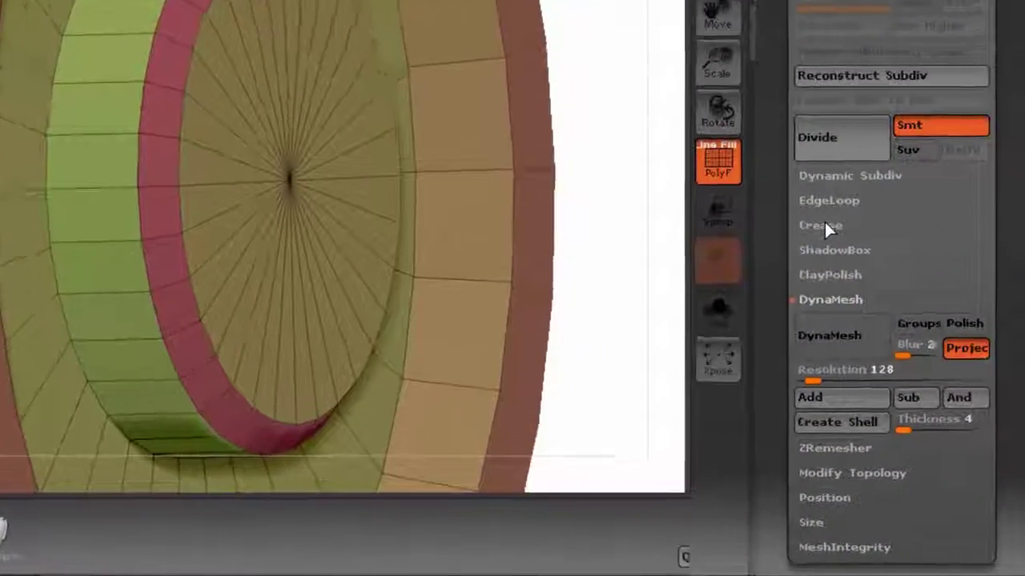
left_click(822, 226)
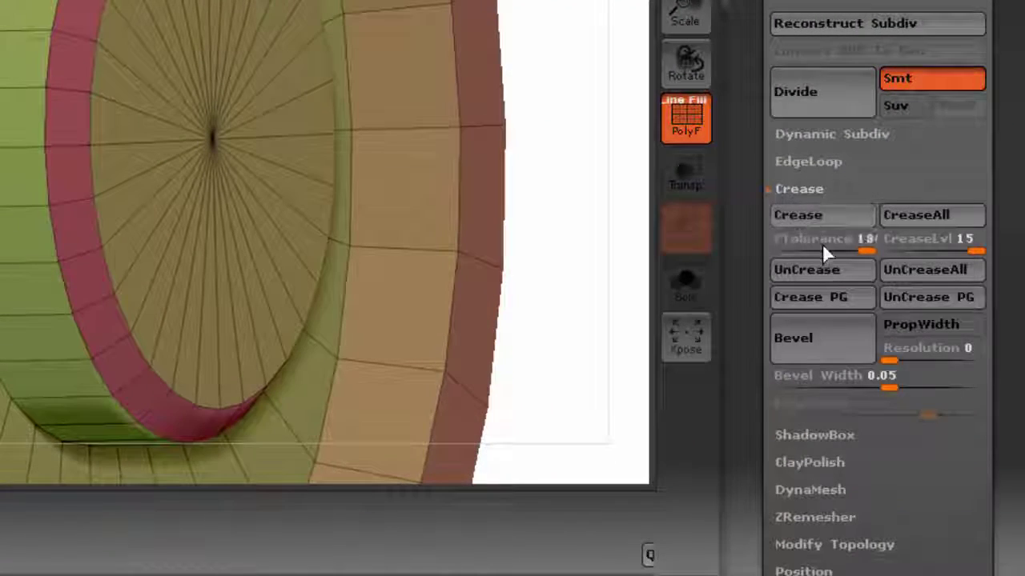
left_click_drag(863, 252, 798, 254)
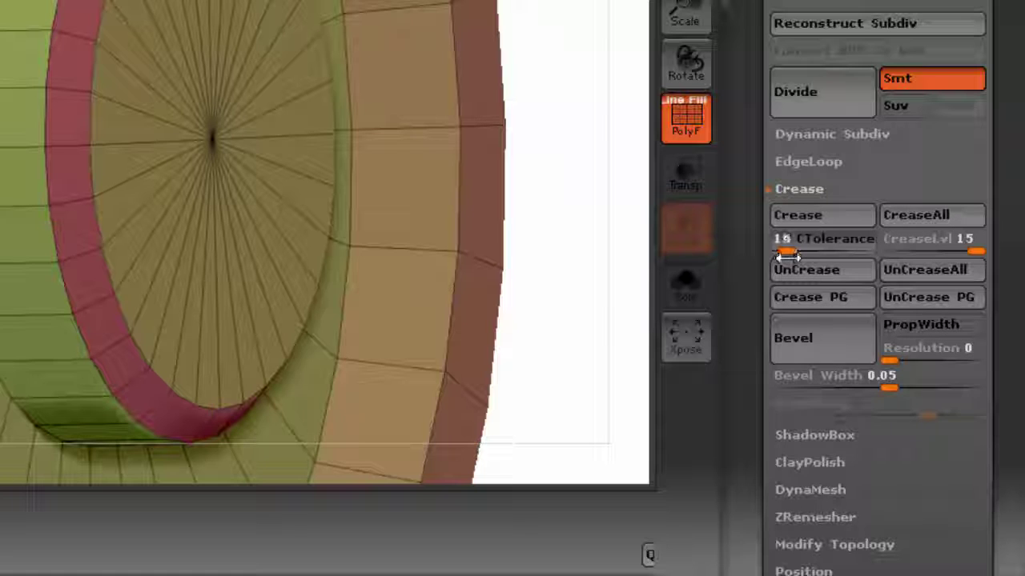
left_click(784, 256)
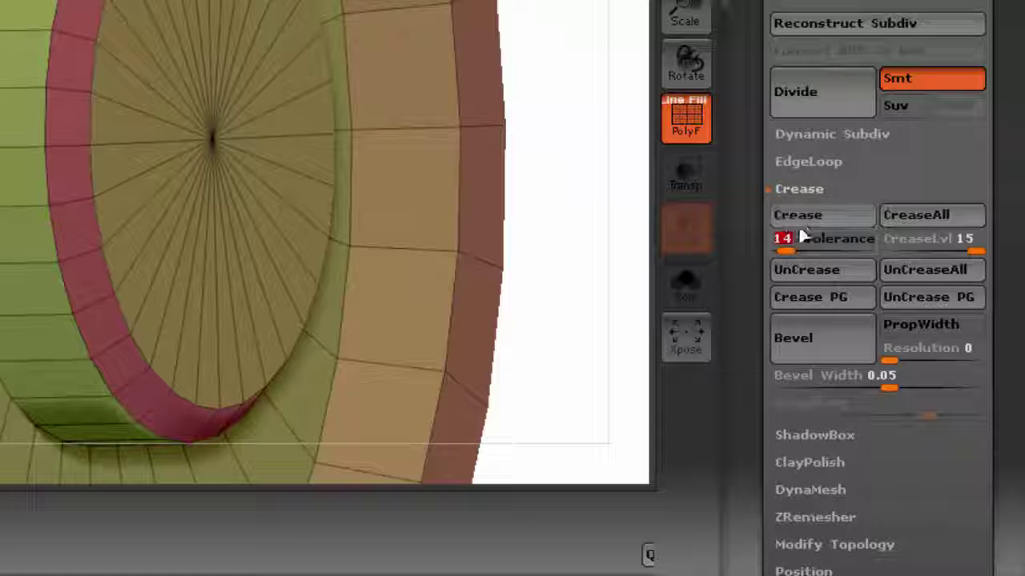
left_click(800, 216)
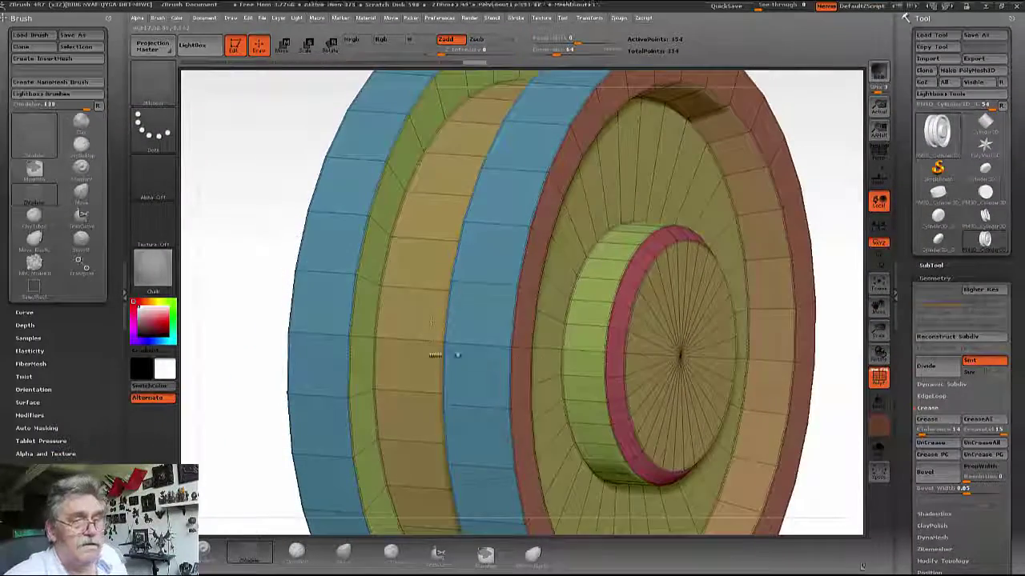
Toggle the PolyF overlay off and back on, then enable dynamic subdivision on the wheel
left_click(879, 379)
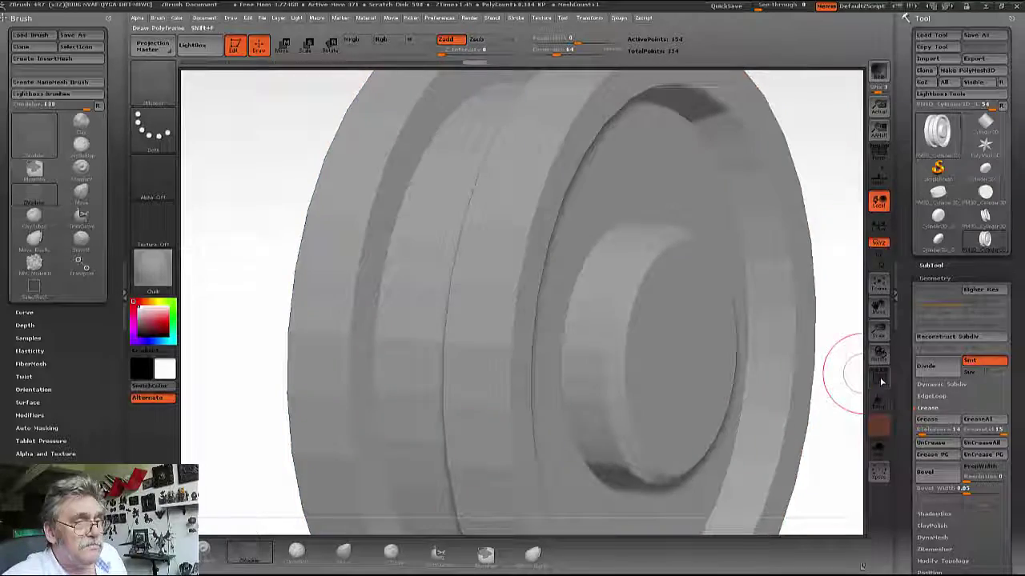
left_click(880, 378)
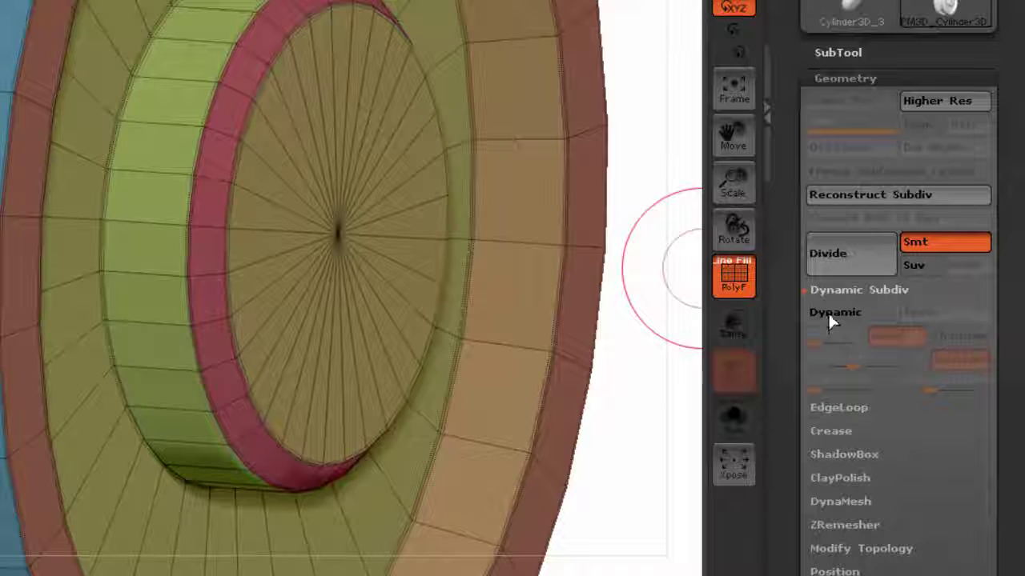
left_click(829, 316)
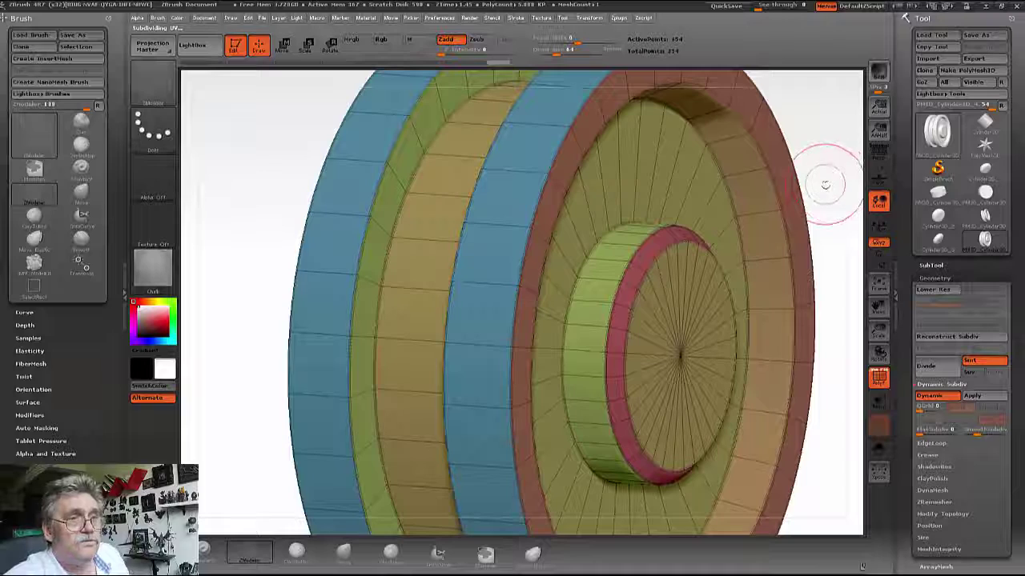
Hide the polygroup colours and wireframe and orbit the wheel so its hub faces forward
left_click(879, 376)
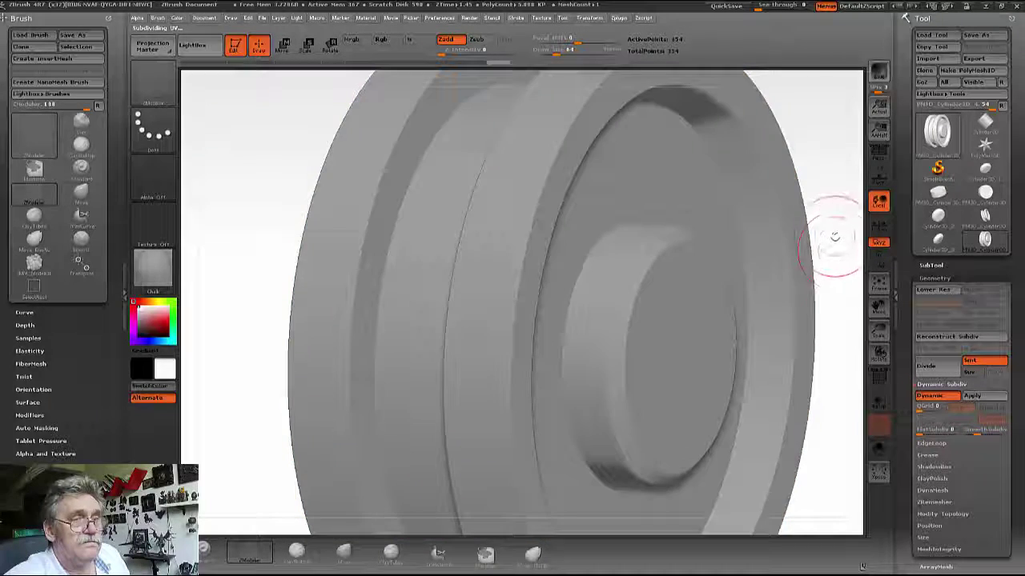
mouse_move(835, 235)
left_mouse_down()
mouse_move(860, 73)
mouse_move(824, 269)
left_mouse_up()
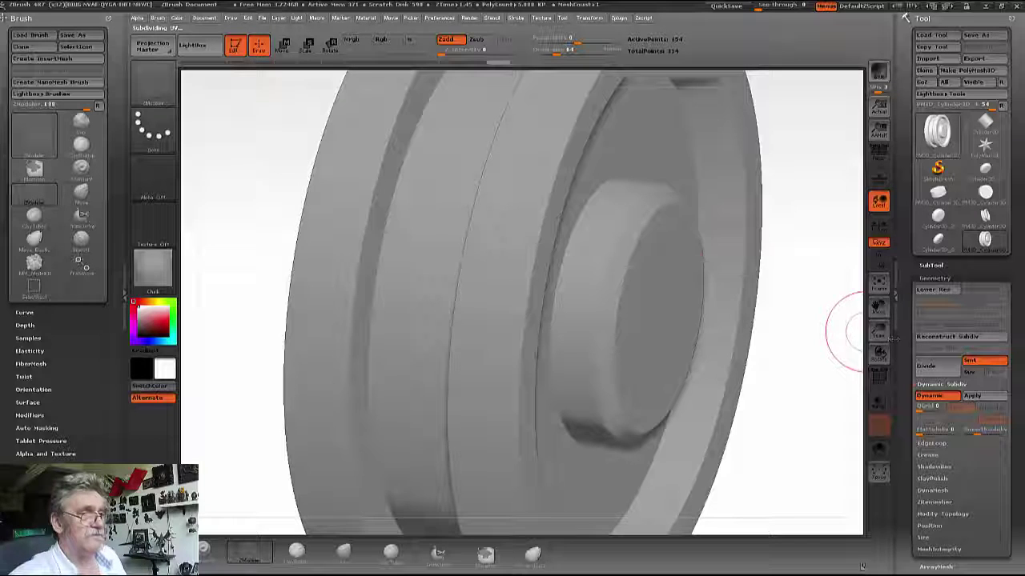
left_click_drag(795, 238, 678, 160)
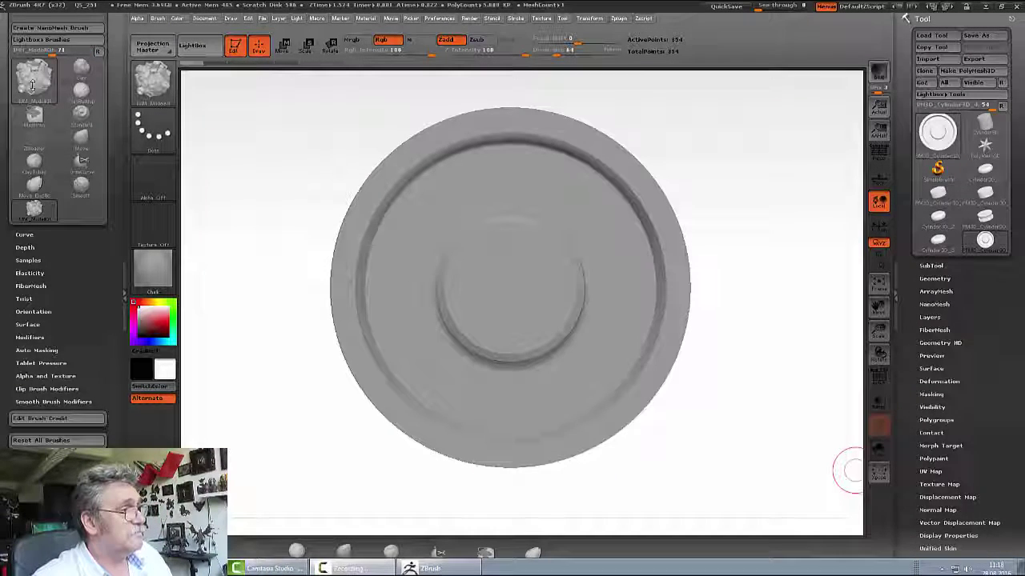
Select an IMM insert-mesh brush and choose the fastener screw insert
left_click(35, 83)
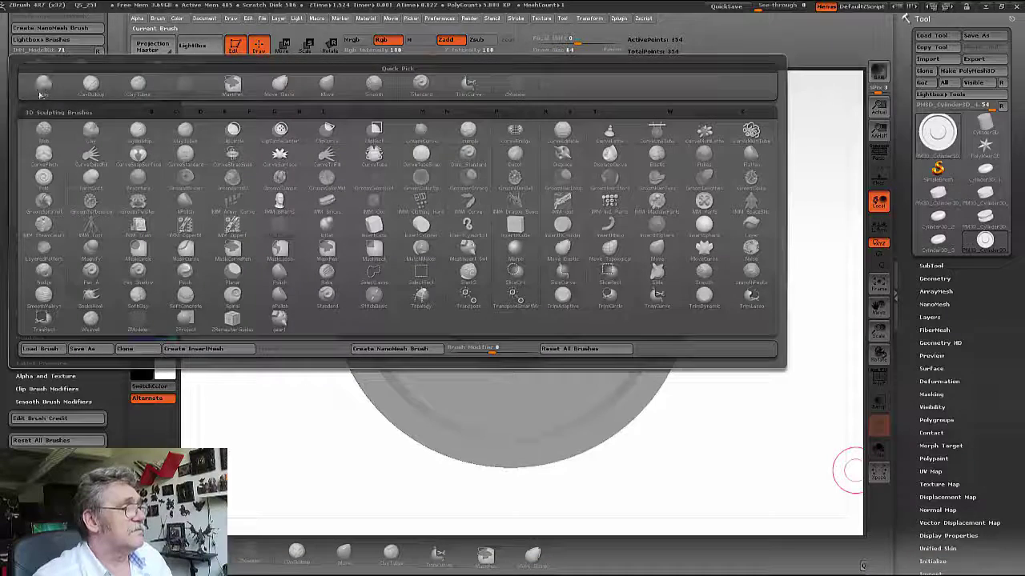
left_click(276, 230)
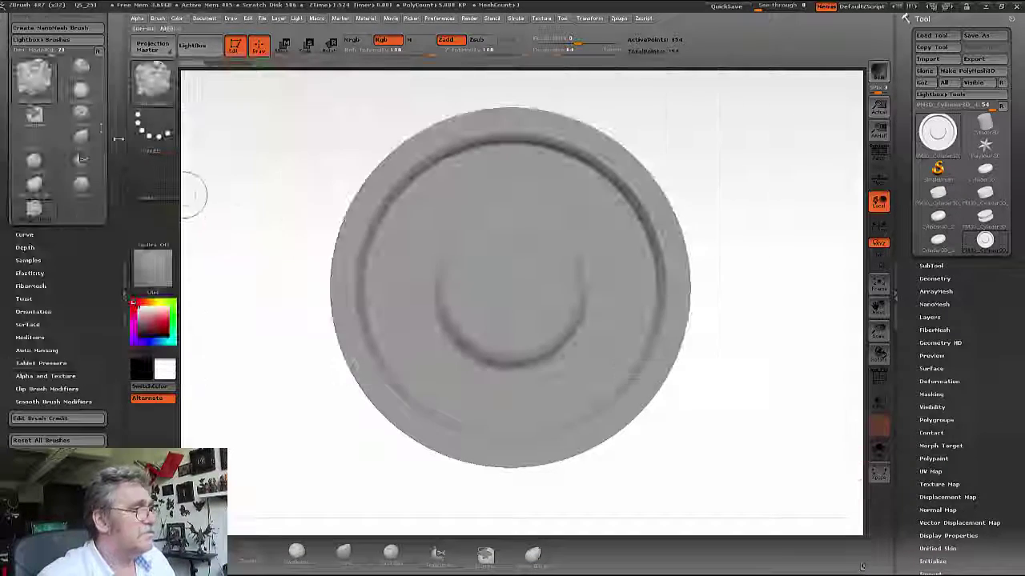
left_click(34, 84)
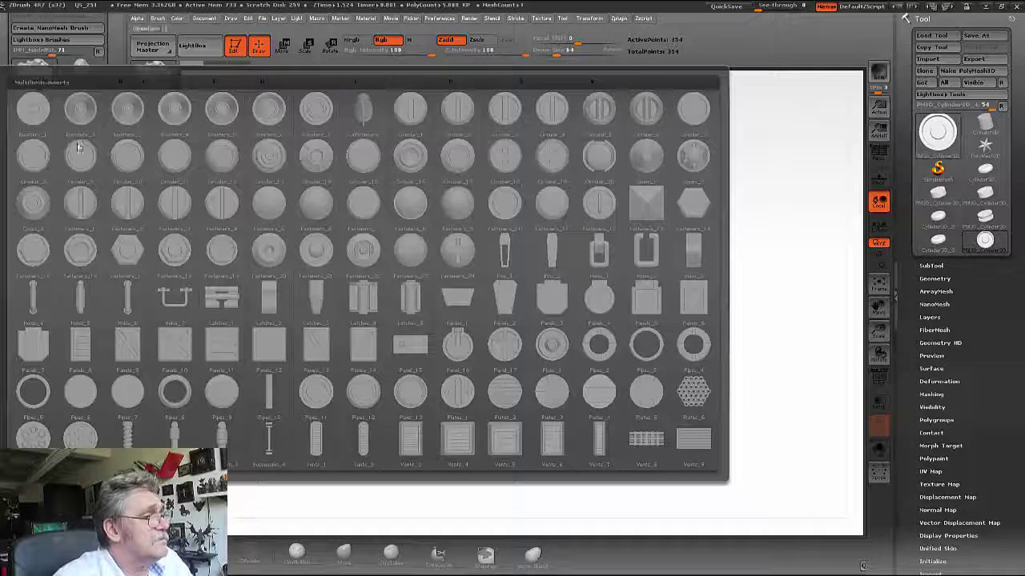
left_click(175, 207)
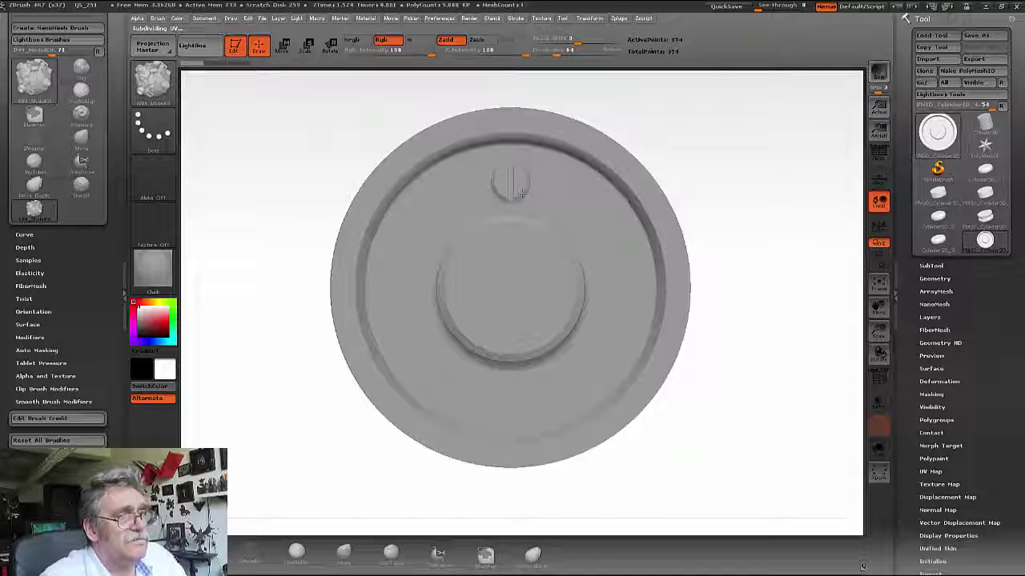
Insert screw heads at the top, left, right and bottom of the hub, then check the side
left_click_drag(520, 193, 516, 192)
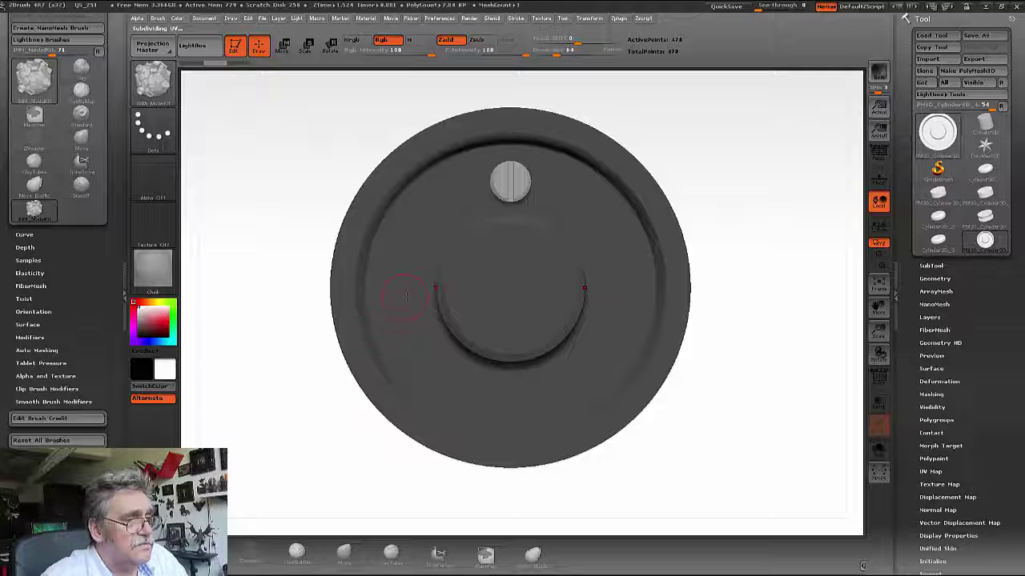
left_click_drag(400, 297, 414, 304)
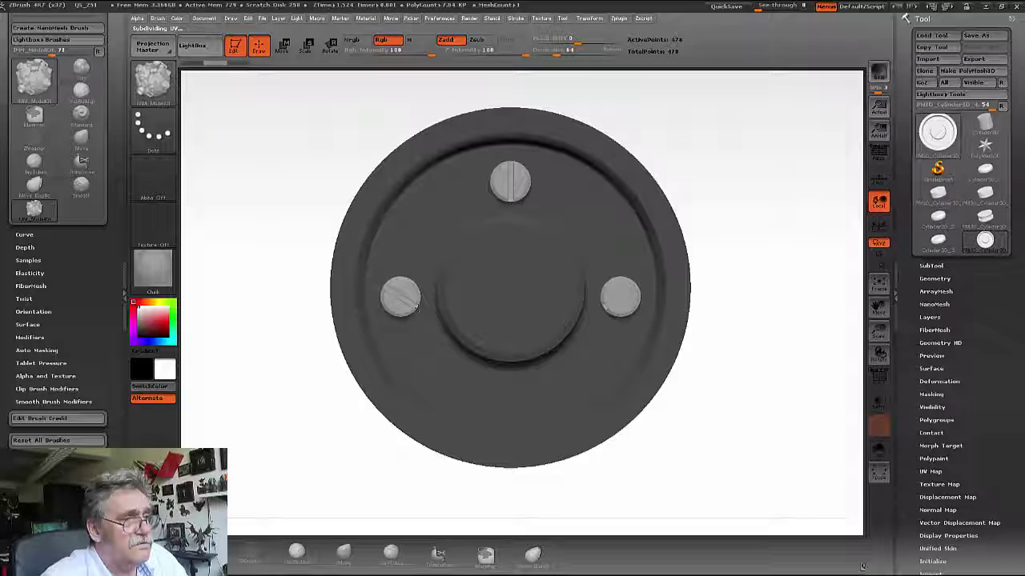
left_click_drag(412, 303, 409, 303)
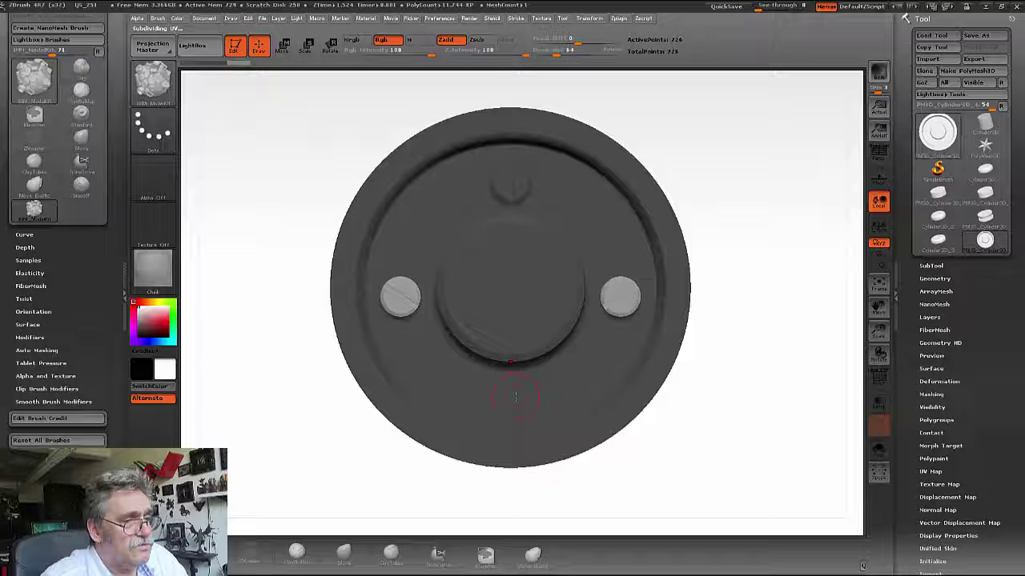
left_click_drag(514, 395, 522, 402)
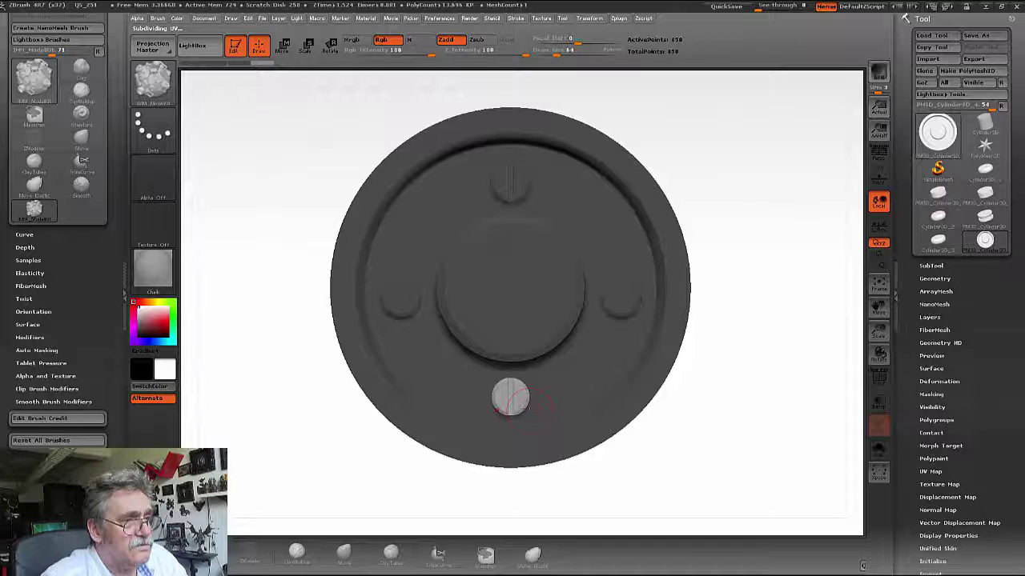
mouse_move(736, 416)
left_mouse_down()
mouse_move(733, 373)
mouse_move(727, 403)
mouse_move(737, 411)
left_mouse_up()
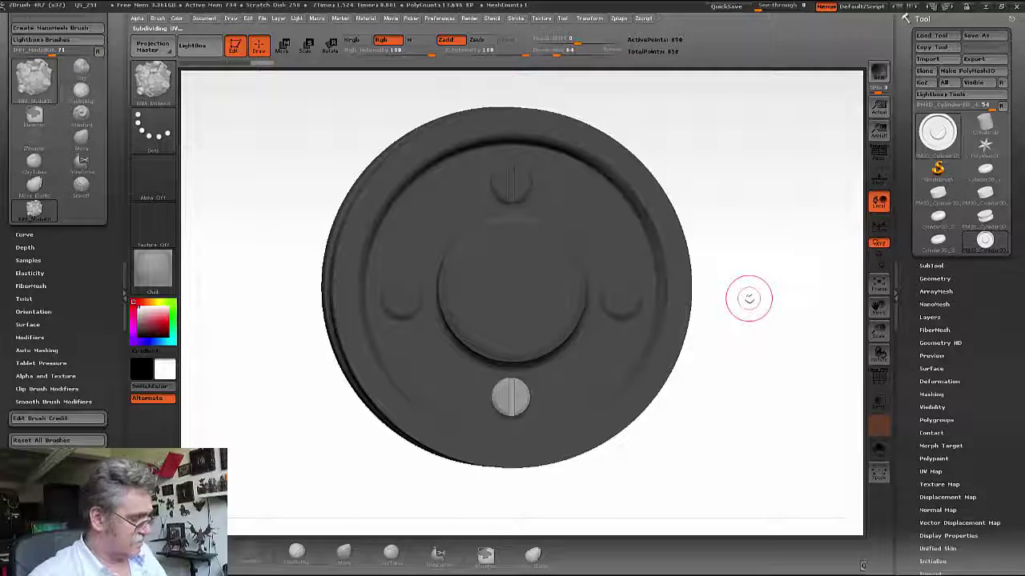
Switch away from the fastener brush with B C and clear the wheel's mask
key("b")
key("c")
key("b")
mouse_move(750, 251)
left_mouse_down("ctrl")
mouse_move(788, 405)
mouse_move(782, 421)
mouse_move(828, 414)
mouse_move(773, 425)
left_mouse_up("ctrl")
key("b")
key("c")
key("b")
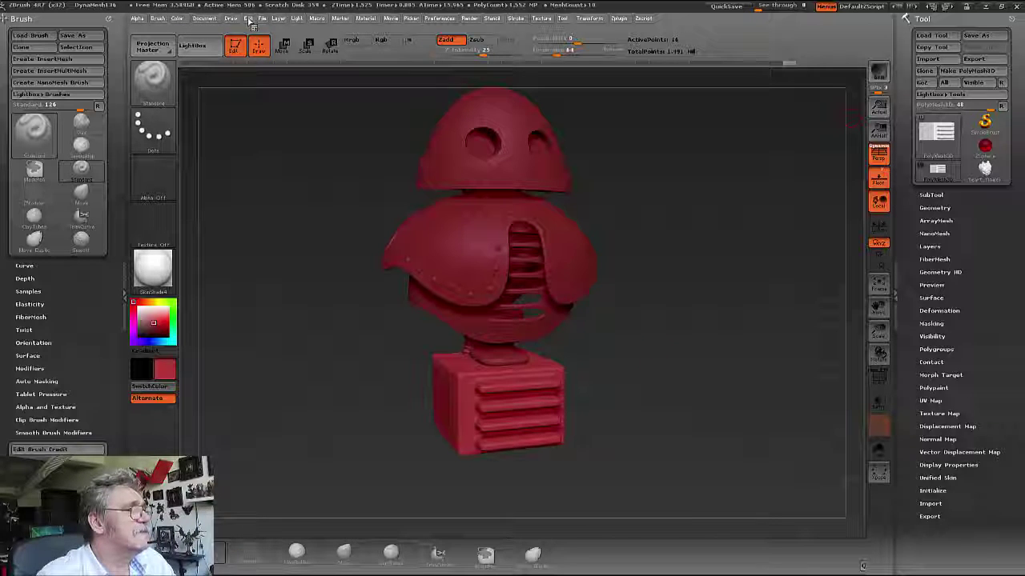
Load katok.ZTL from LightBox's Tool files and close the browser
left_click(192, 46)
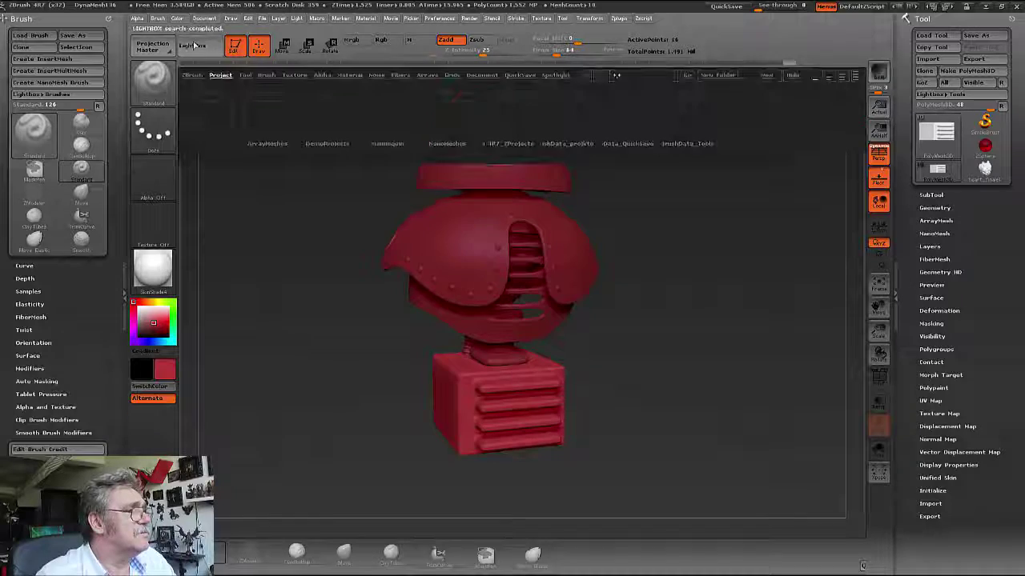
left_click(245, 75)
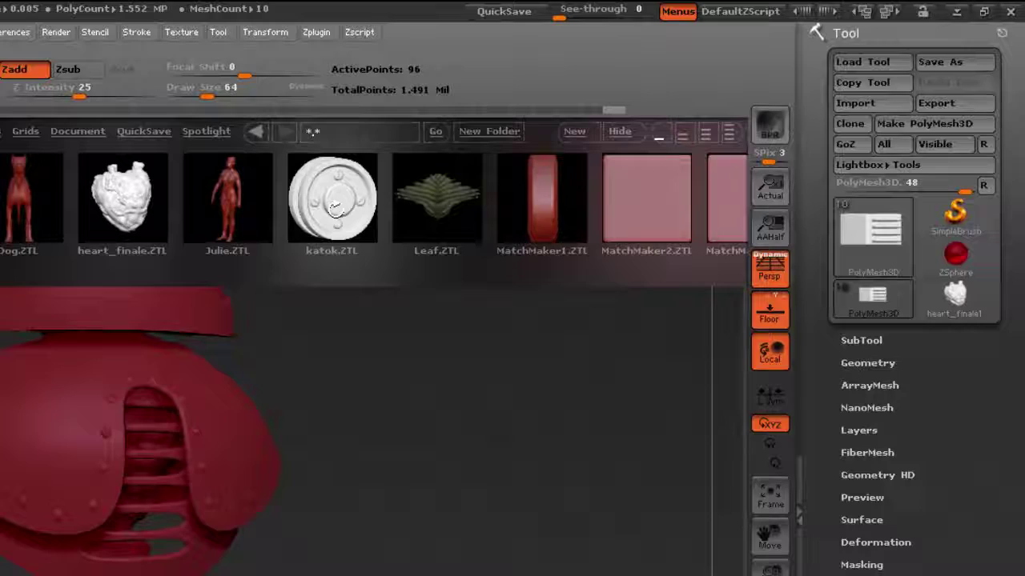
double_click(335, 206)
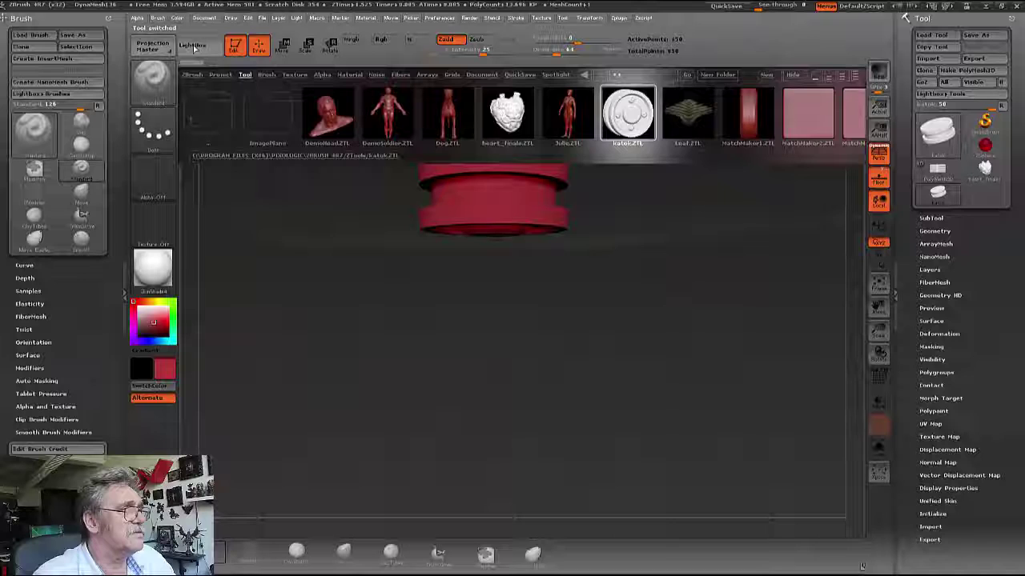
left_click(193, 47)
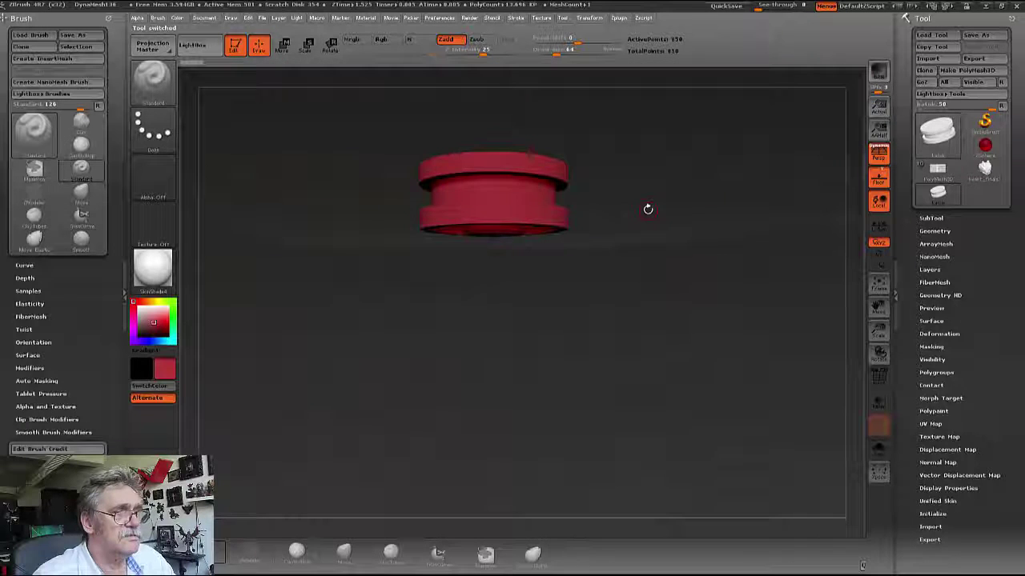
Inspect the loaded wheel, then reselect the red robot tool and orbit it to front view
mouse_move(648, 208)
left_mouse_down()
mouse_move(720, 342)
mouse_move(697, 376)
left_mouse_up()
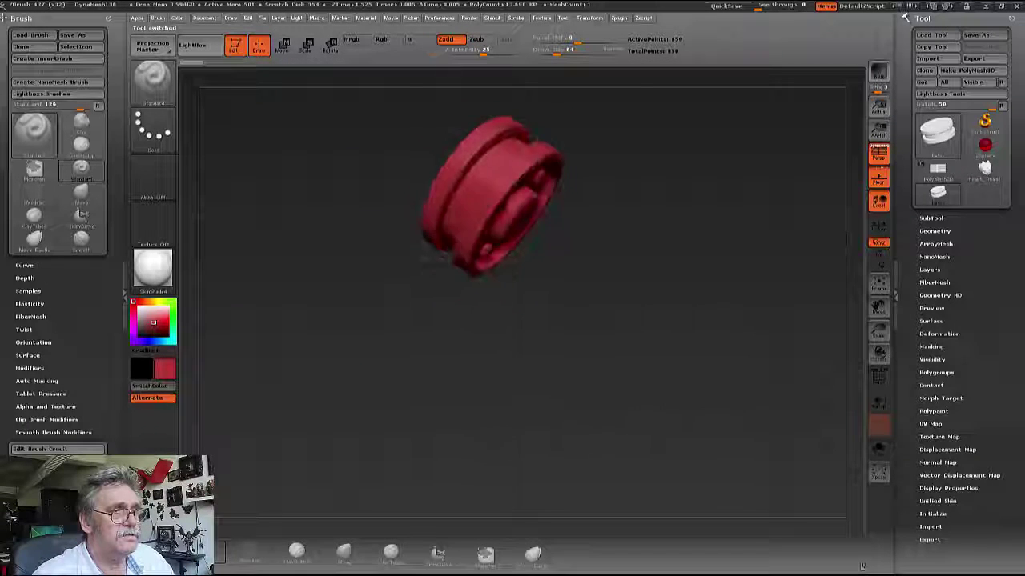
left_click_drag(496, 298, 544, 264)
left_click(936, 168)
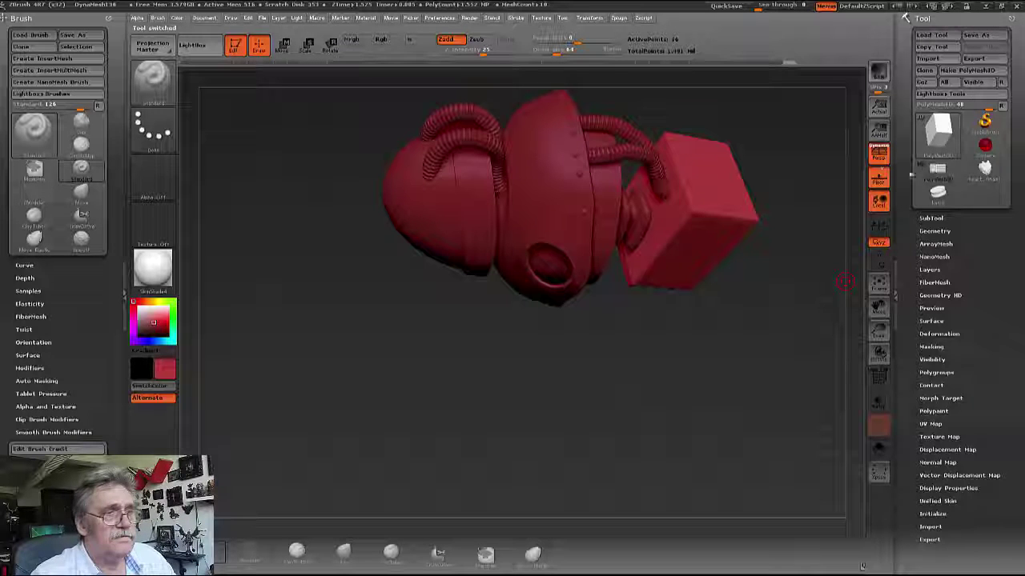
mouse_move(782, 245)
left_mouse_down()
mouse_move(688, 336)
mouse_move(681, 220)
mouse_move(689, 240)
left_mouse_up()
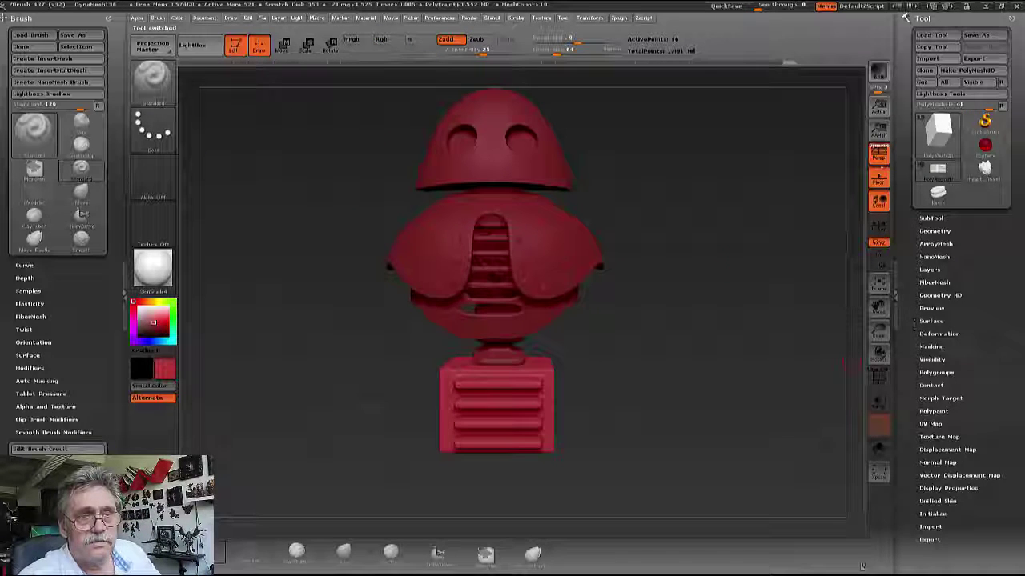
Append katok via SubTool Append, select that subtool, and move it beside the robot's base
left_click(930, 218)
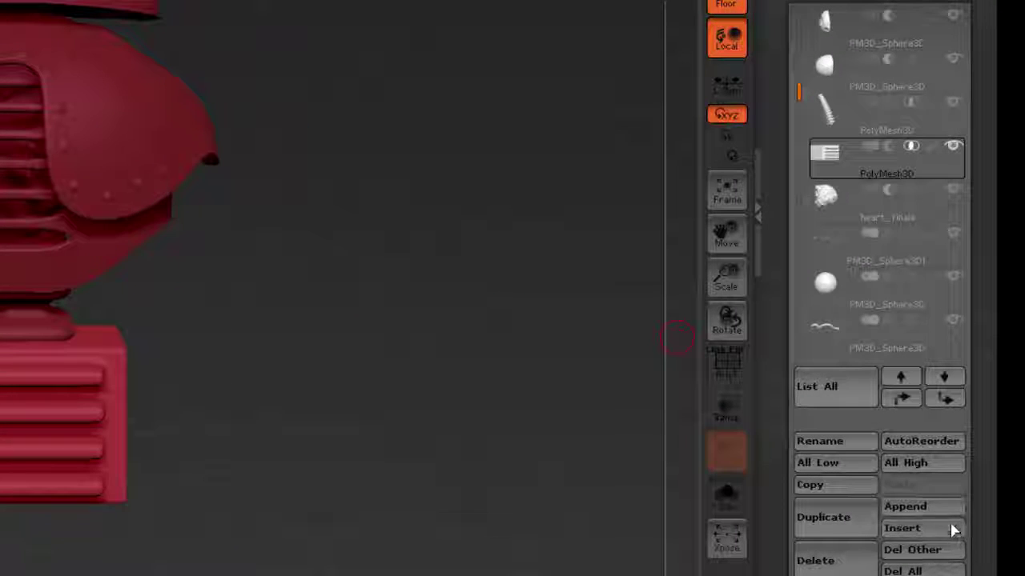
left_click(907, 510)
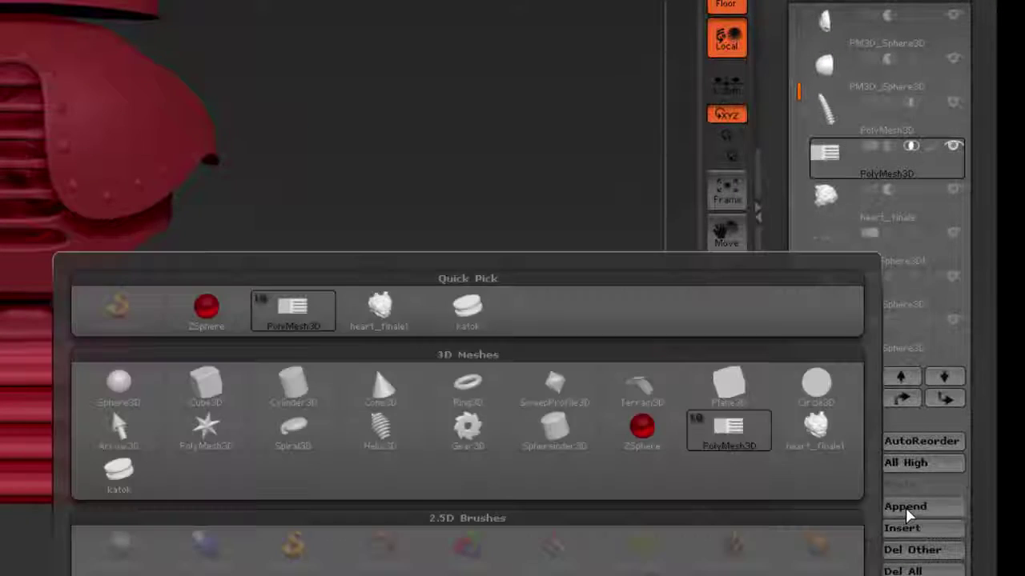
left_click(469, 315)
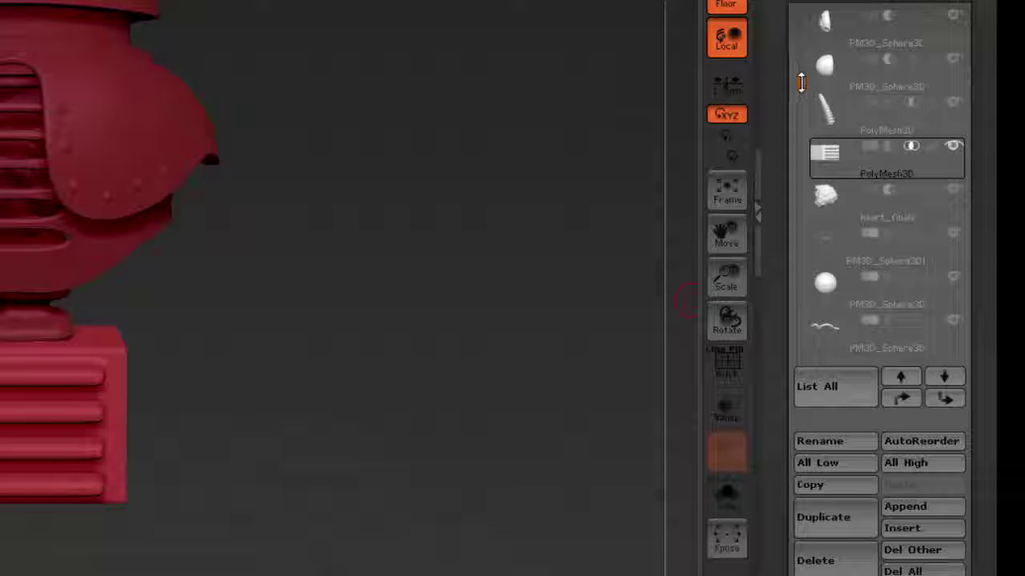
left_click_drag(799, 82, 798, 96)
left_click(843, 322)
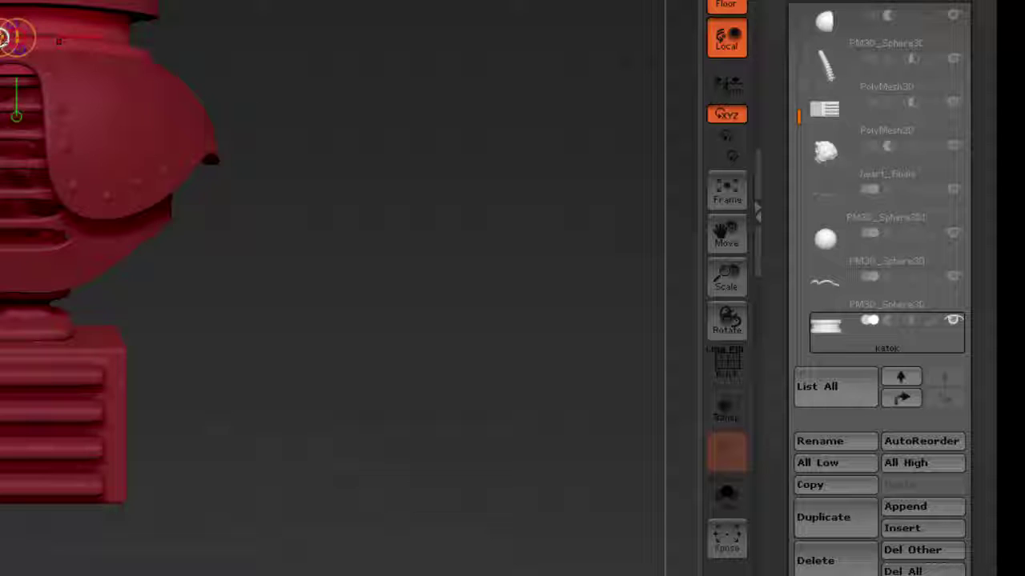
mouse_move(8, 40)
left_mouse_down()
mouse_move(320, 361)
mouse_move(329, 32)
mouse_move(381, 385)
left_mouse_up()
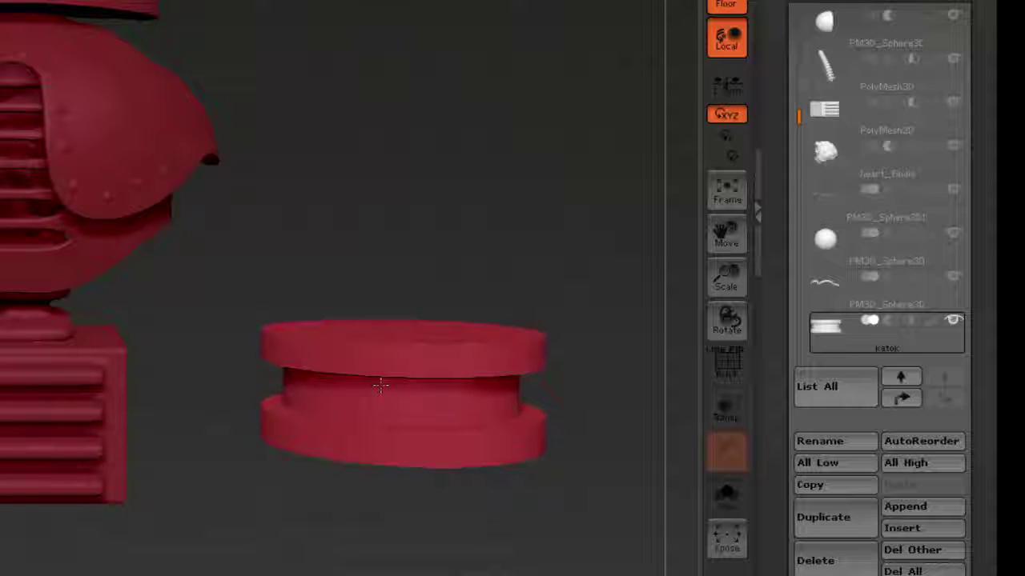